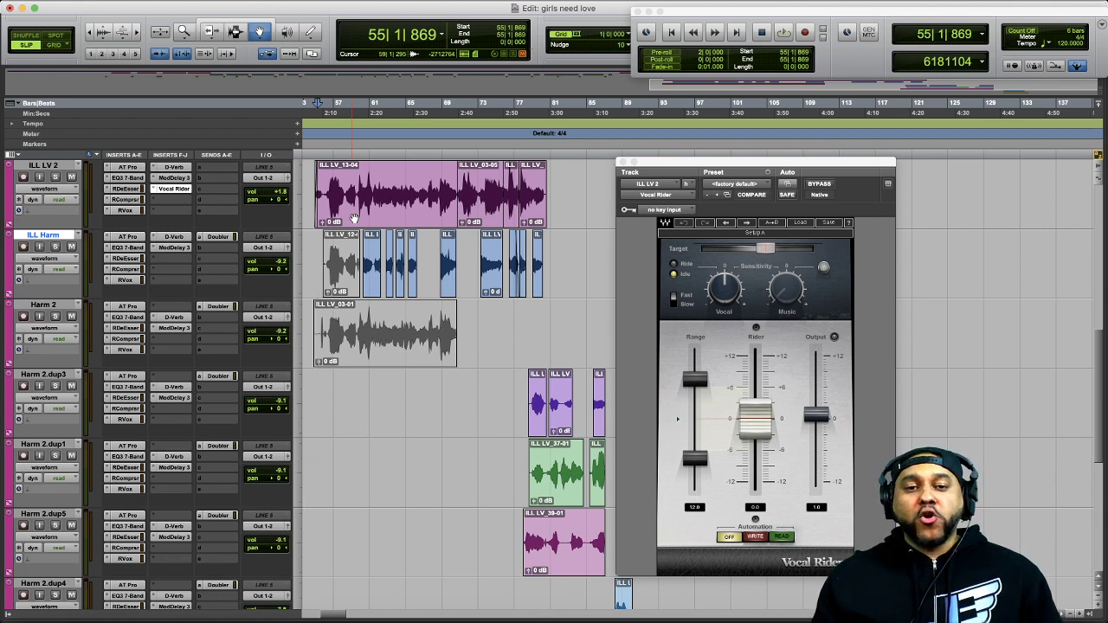
left_click(160, 190)
mouse_move(174, 192)
mouse_move(240, 190)
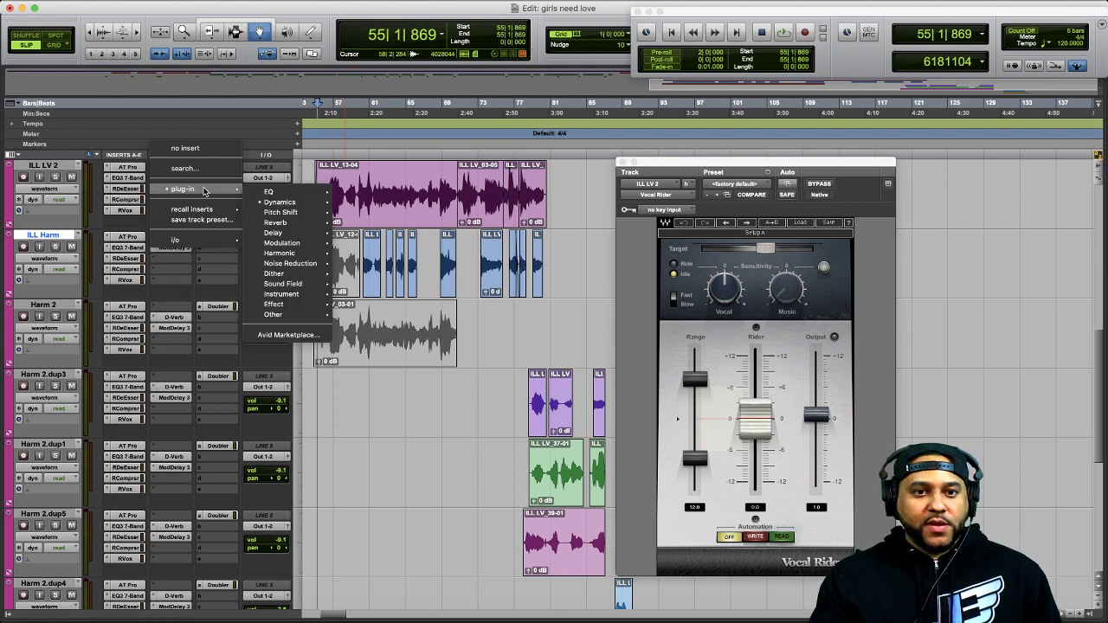
mouse_move(278, 202)
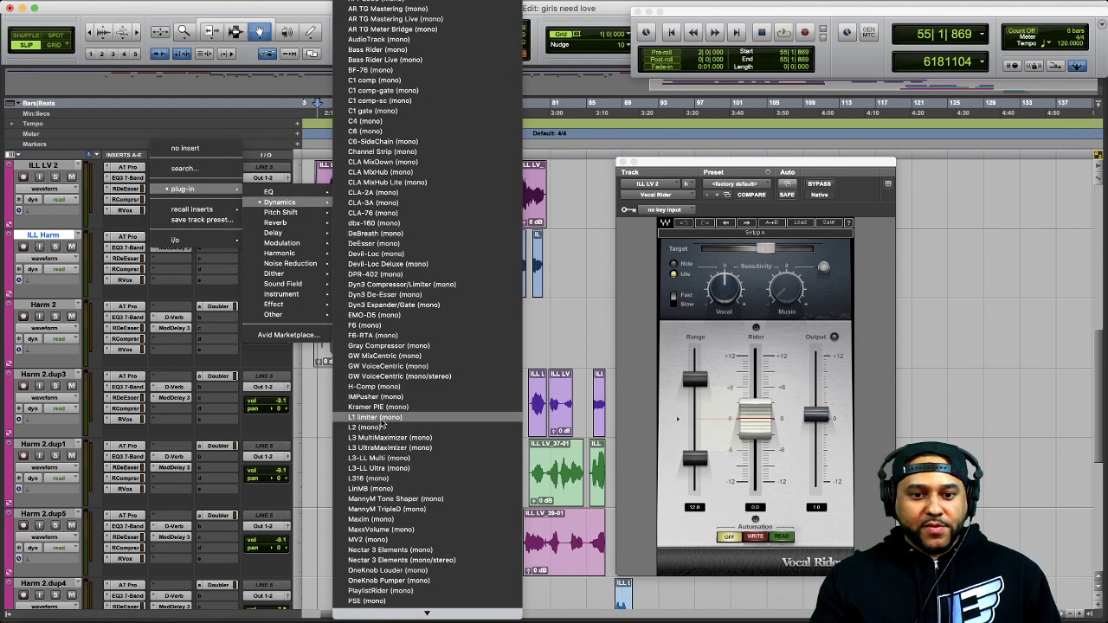
scroll(381, 425, "down", 10)
scroll(380, 425, "down", 15)
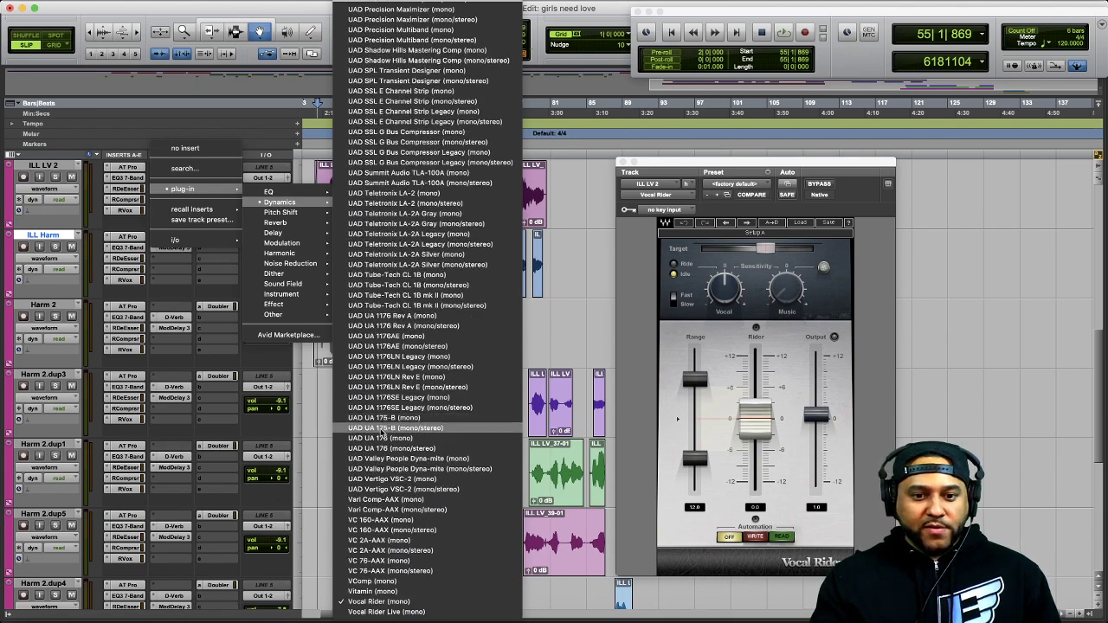
left_click(385, 602)
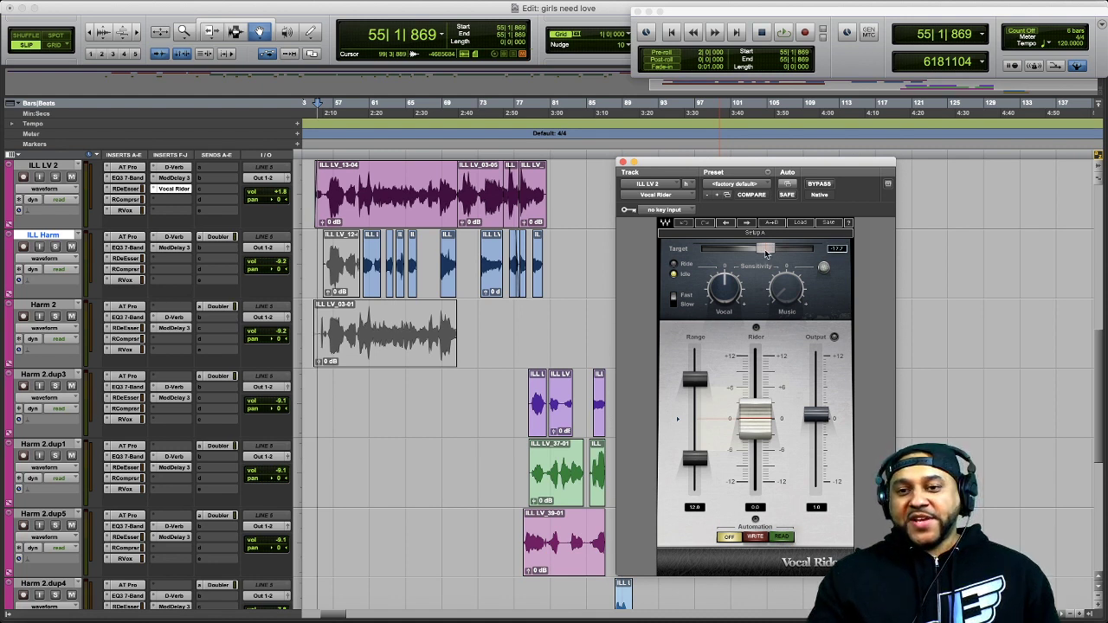
Lower the Vocal sensitivity, reset it to its default, then raise it to about 4.8.
mouse_move(769, 250)
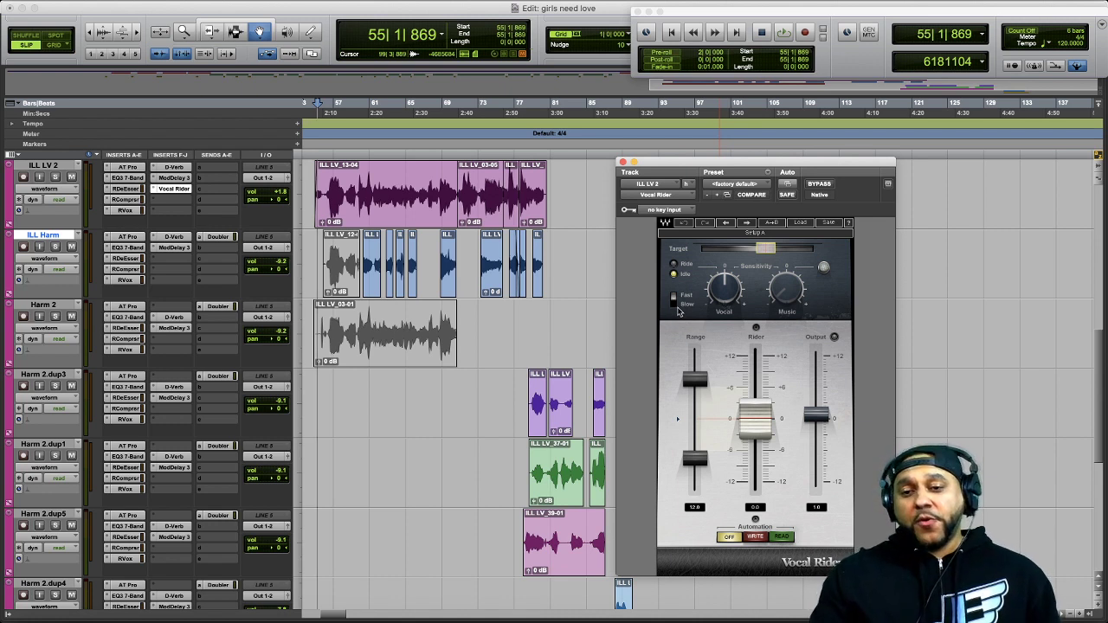
mouse_move(734, 293)
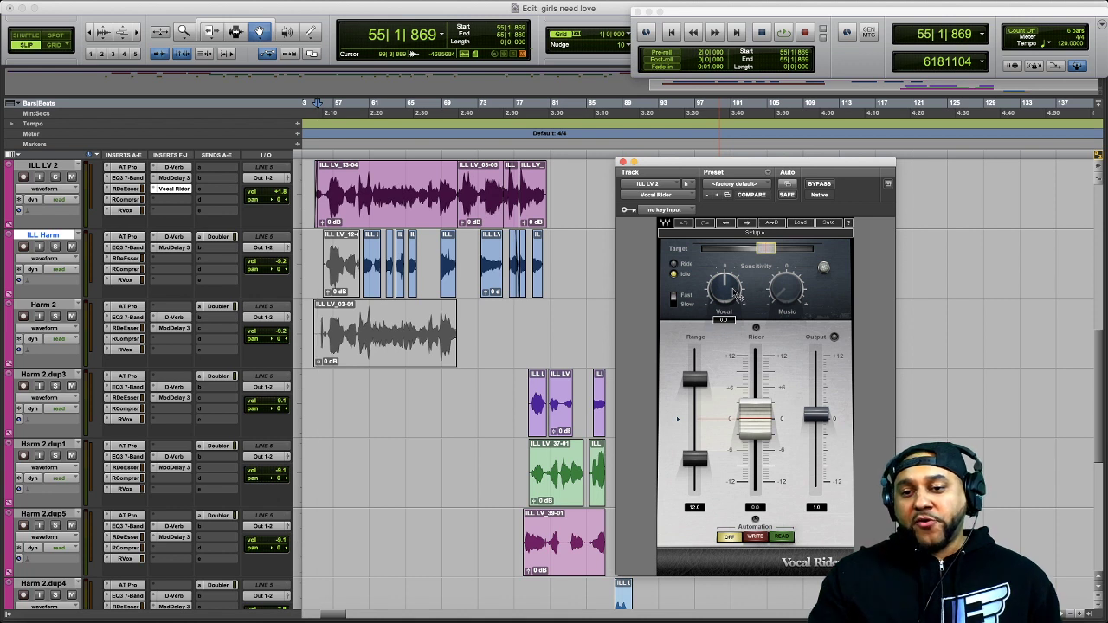
left_click_drag(735, 293, 735, 346)
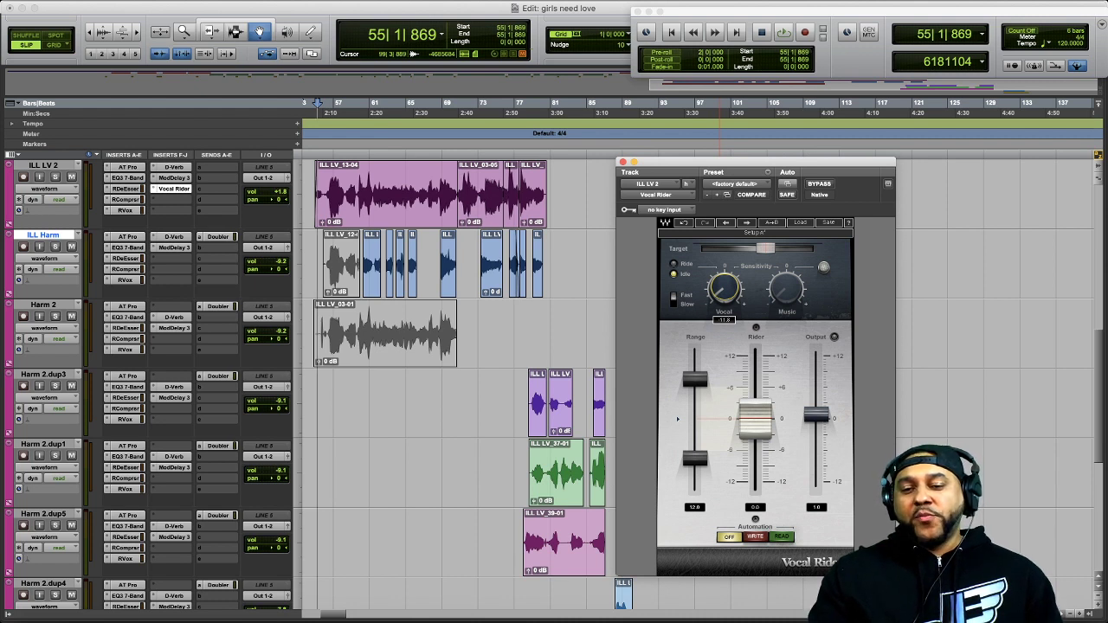
left_click(723, 289, "alt")
left_click_drag(724, 289, 722, 288)
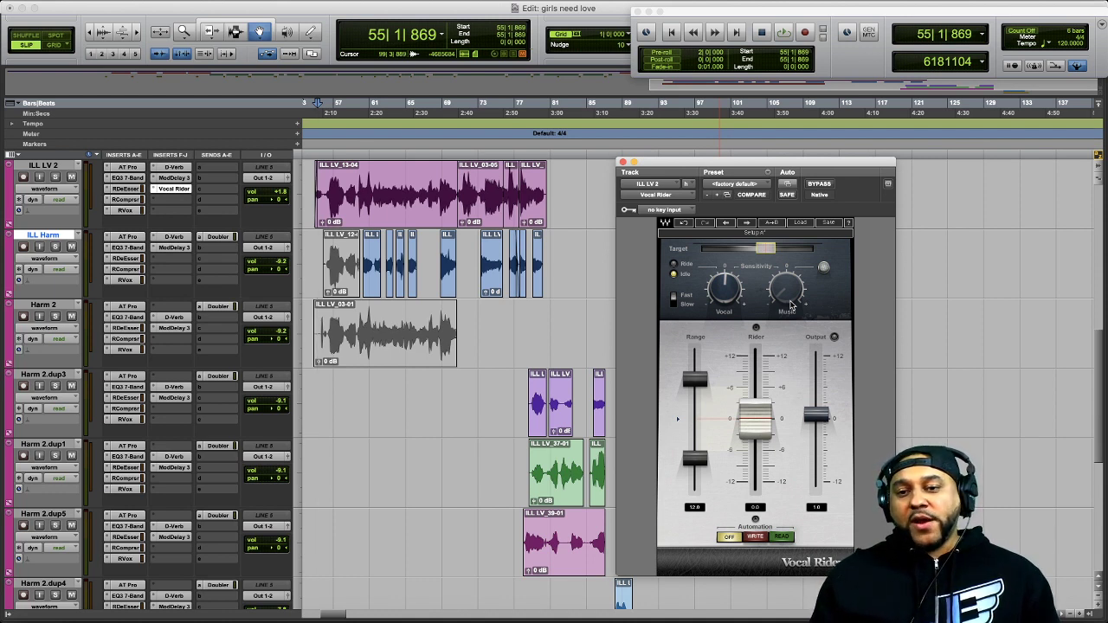
left_click(673, 211)
mouse_move(675, 215)
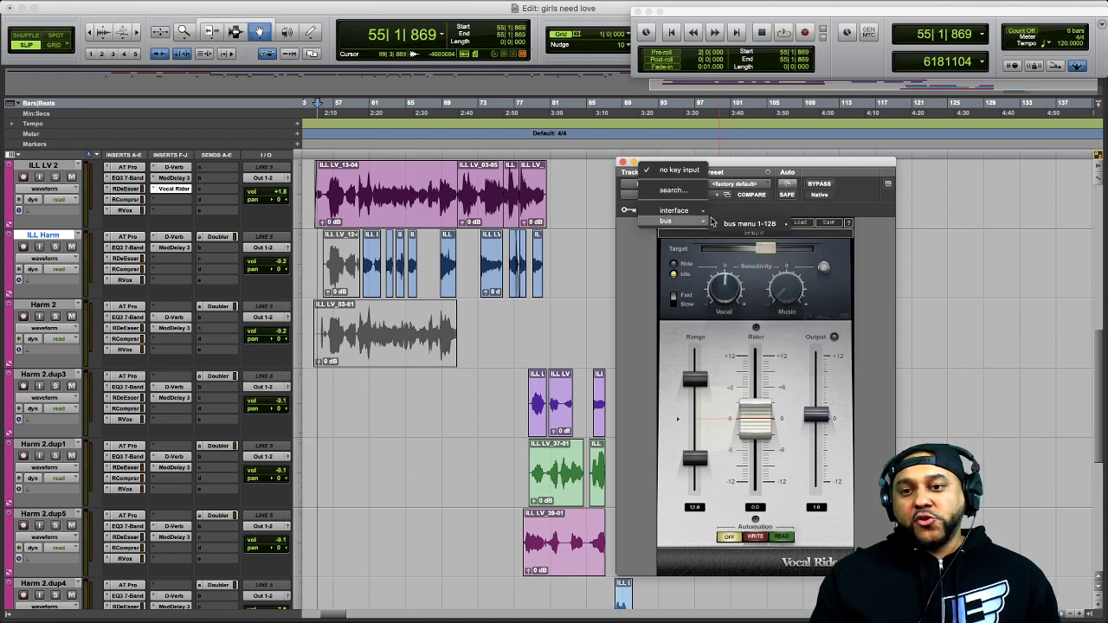
left_click(940, 292)
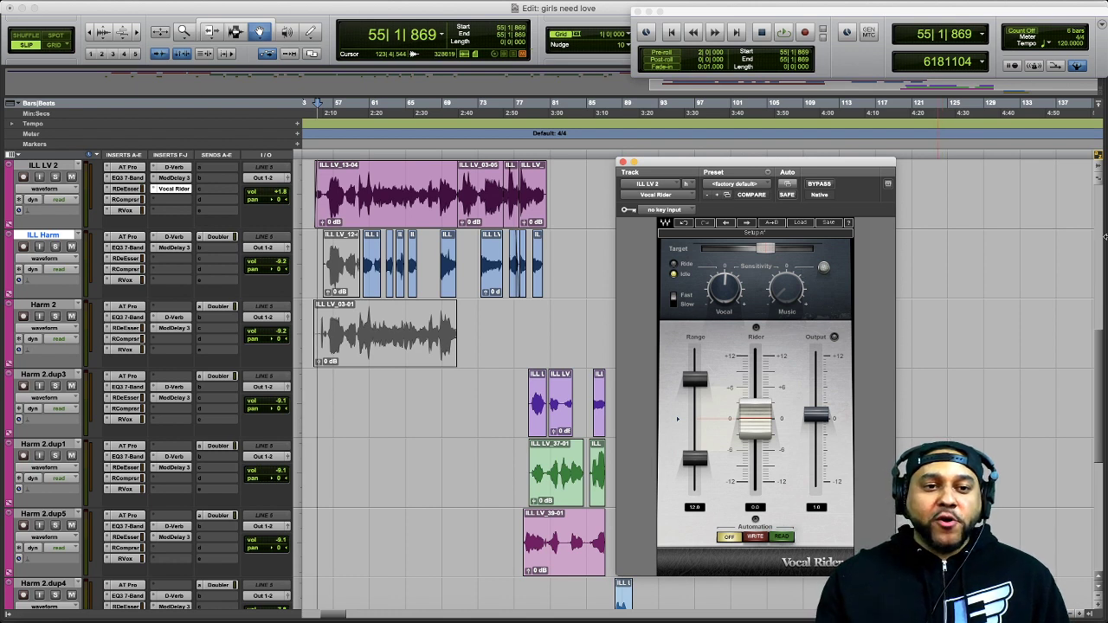
Bypass Vocal Rider and play from bar 55 to hear the unprocessed vocal, then stop.
left_click(819, 184)
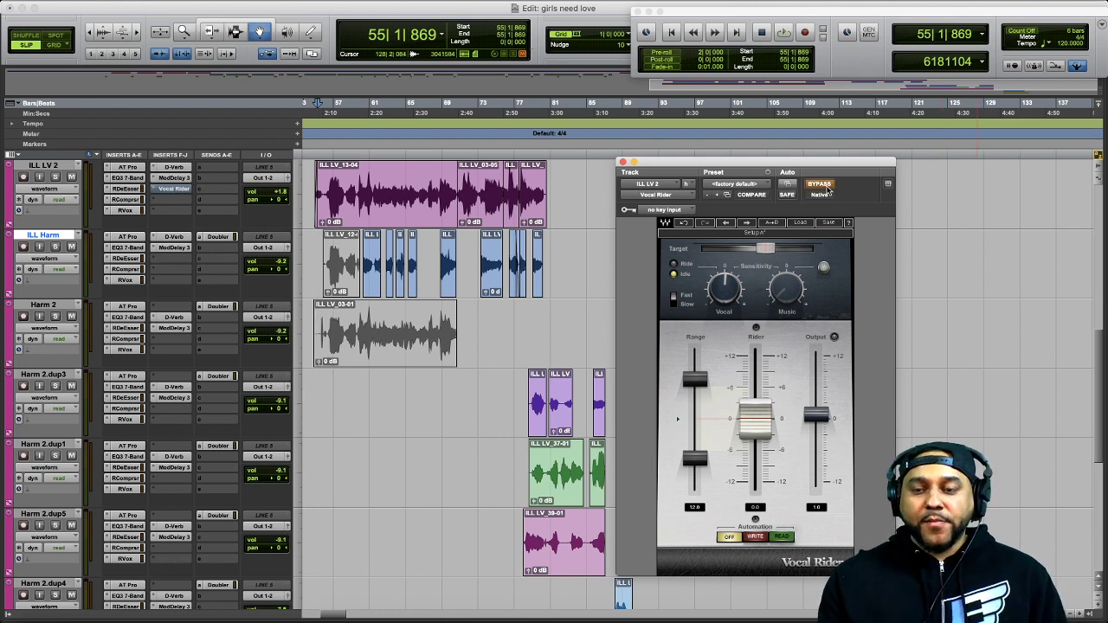
key("space")
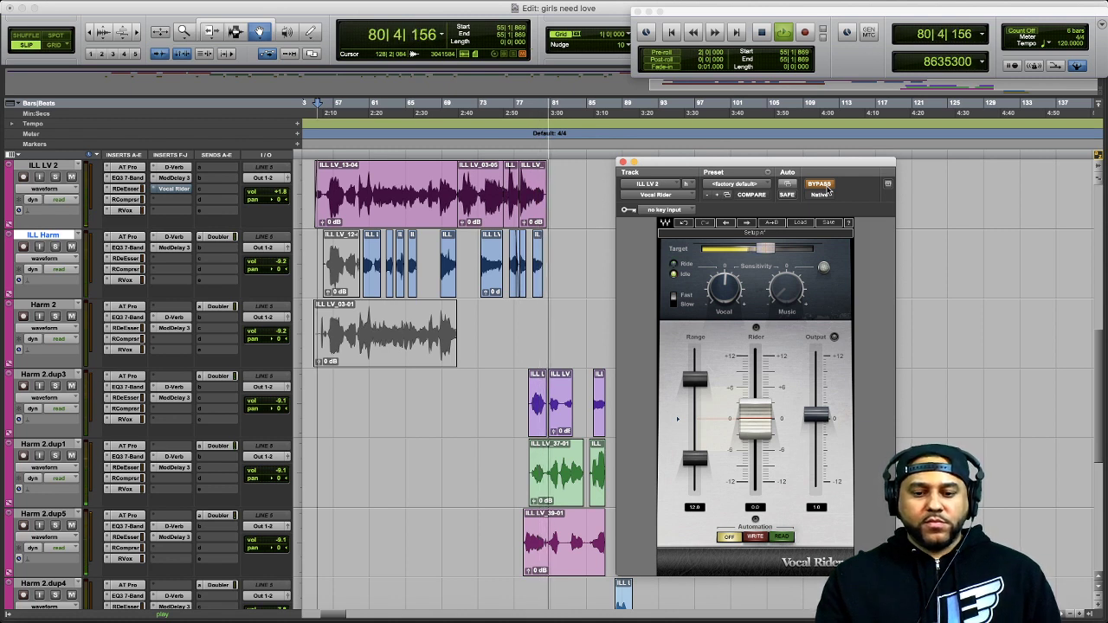
key("space")
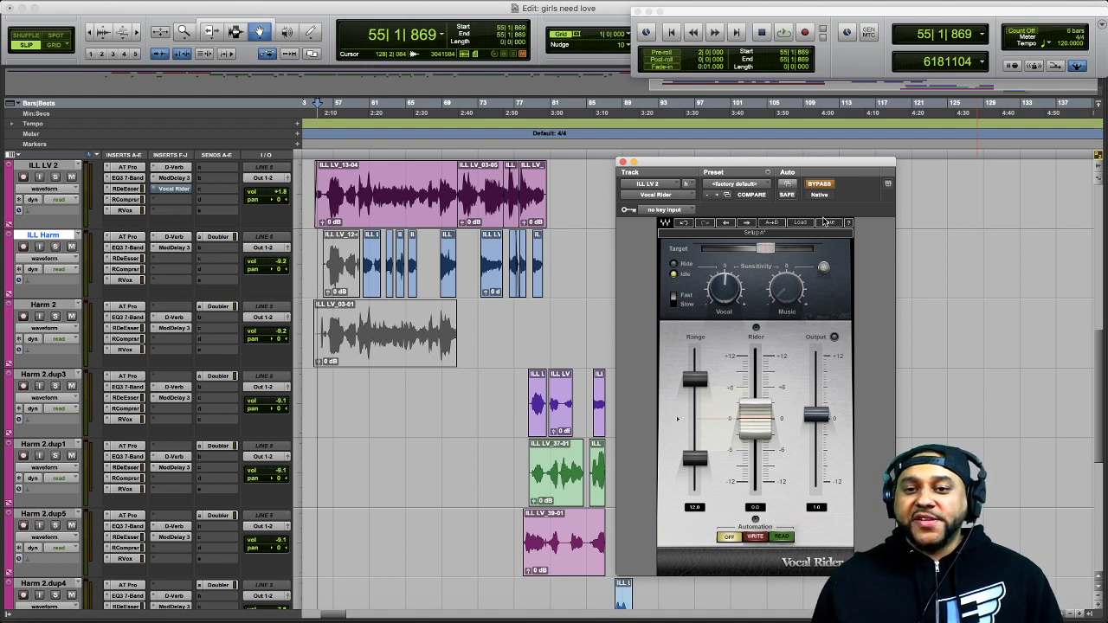
Turn Vocal Rider back on and play from bar 55 to hear it riding, then stop.
left_click(819, 183)
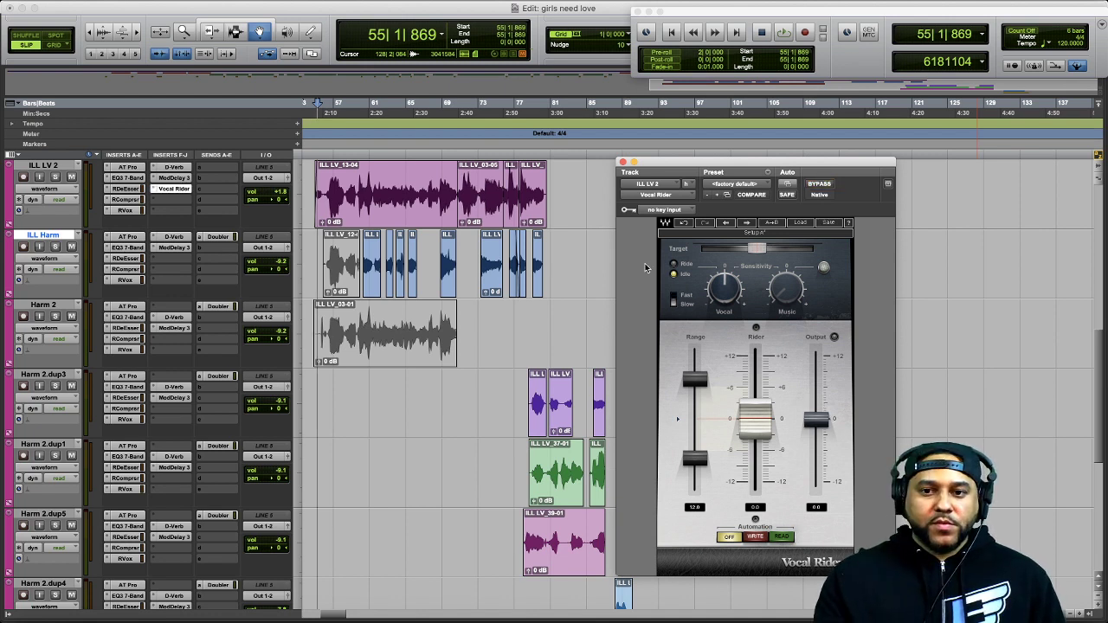
key("space")
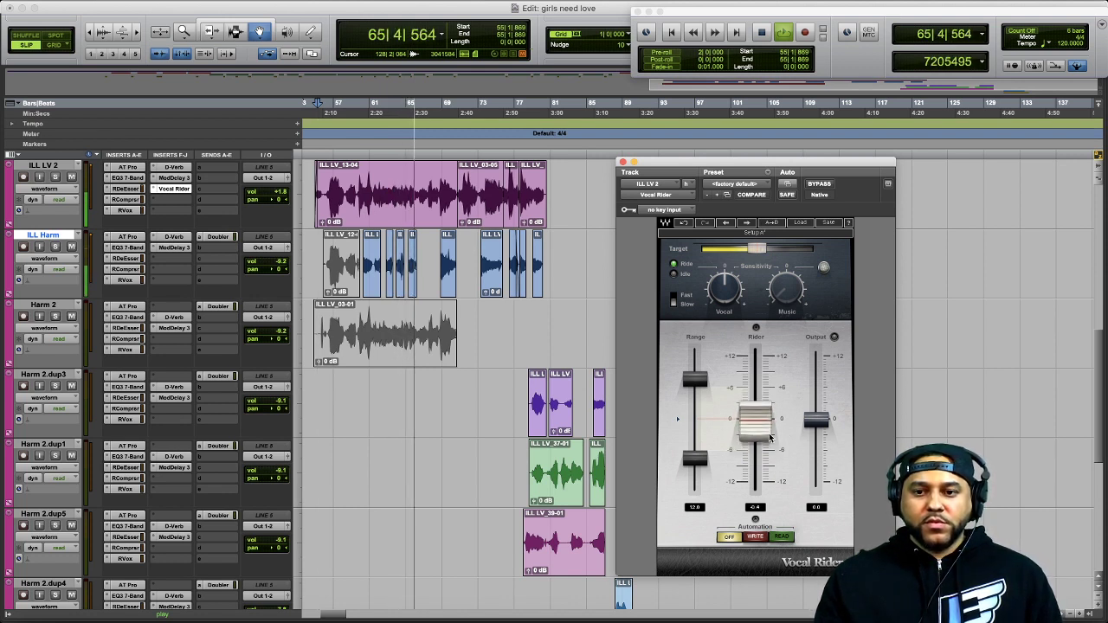
key("space")
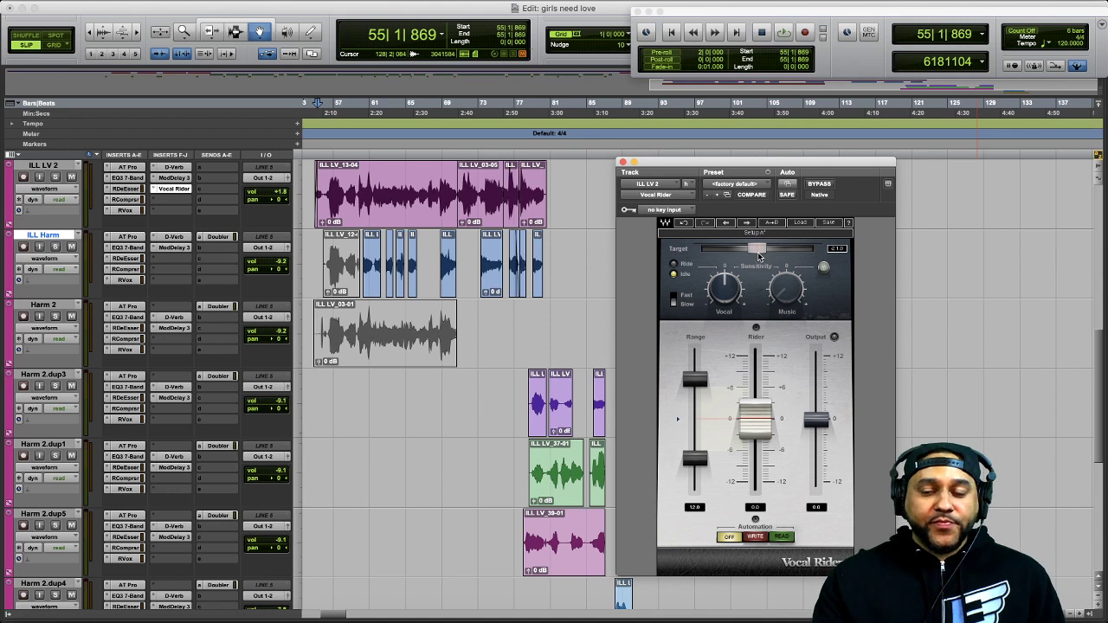
During playback, lower the Vocal sensitivity to about -1.0, then stop back at bar 55.
key("space")
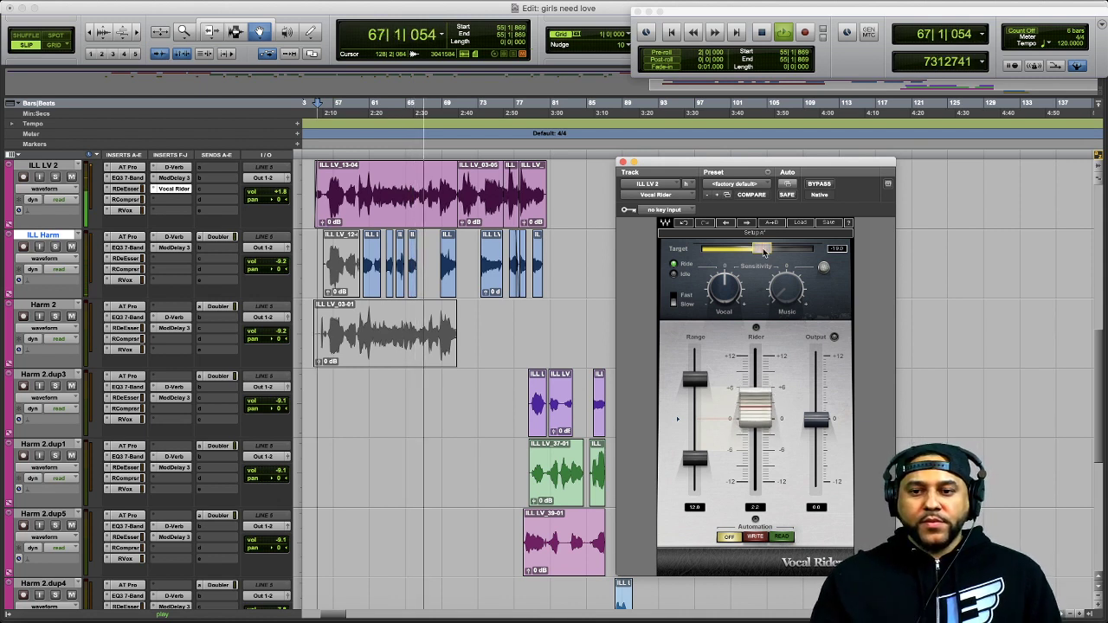
left_click(736, 296)
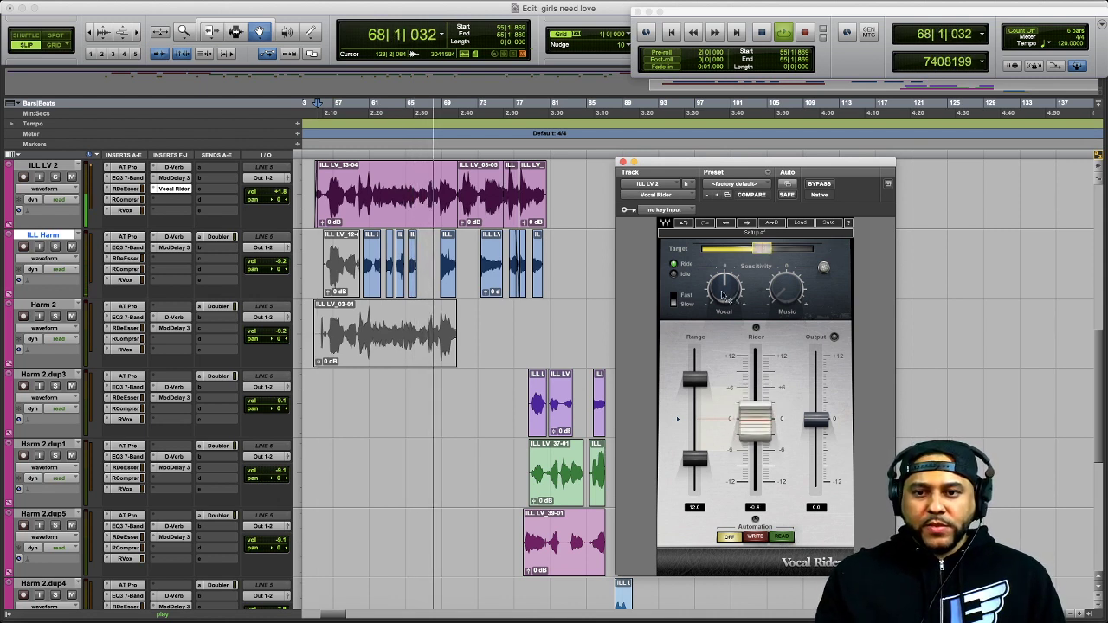
mouse_move(723, 288)
left_mouse_down()
mouse_move(724, 301)
mouse_move(723, 287)
left_mouse_up()
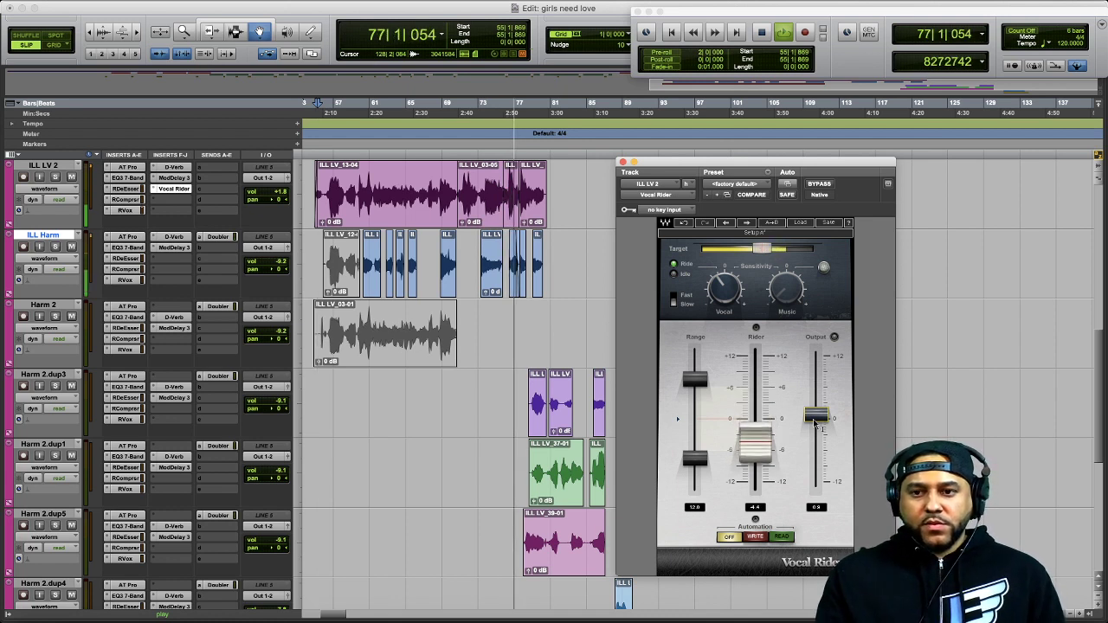
key("space")
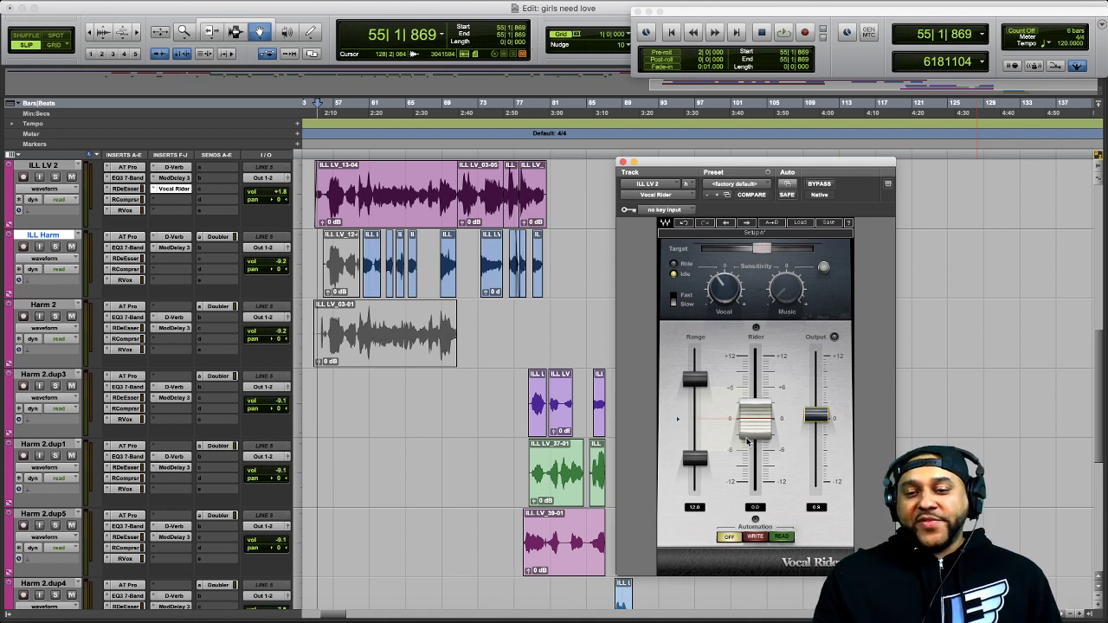
Nudge the Vocal sensitivity knob slightly lower.
left_click_drag(724, 284, 723, 289)
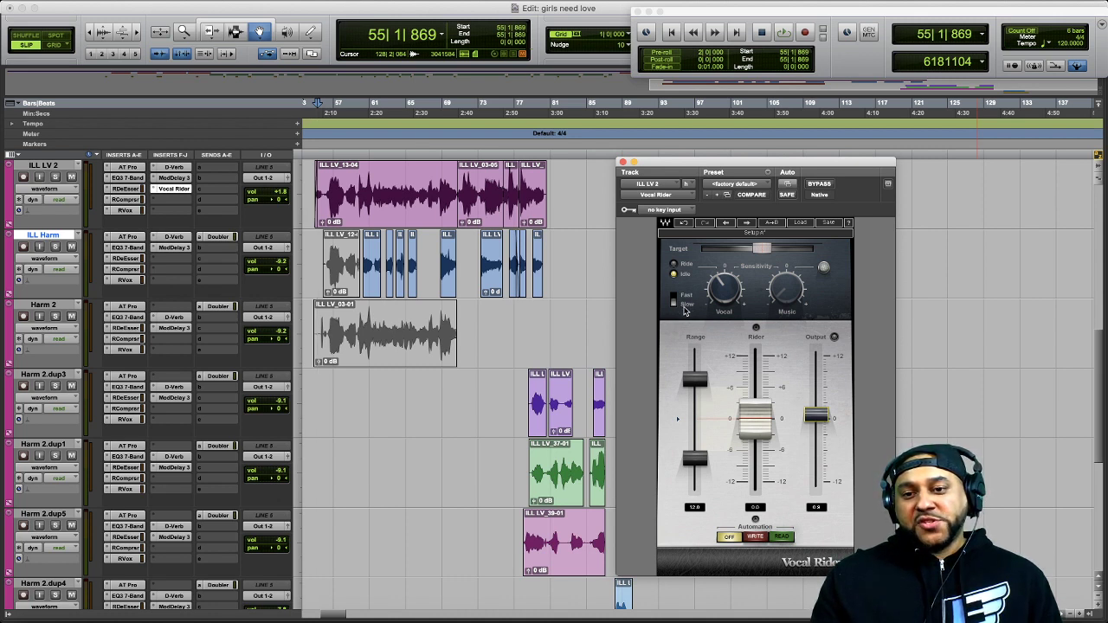
Play the vocal and switch Vocal Rider's response from Slow to Fast.
key("space")
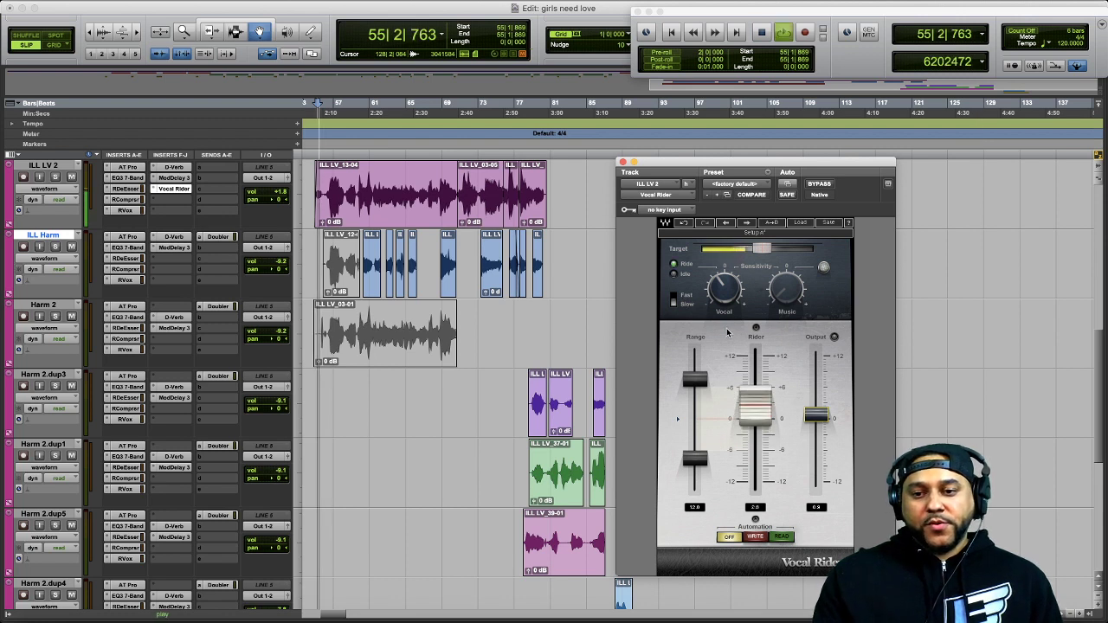
left_click(674, 302)
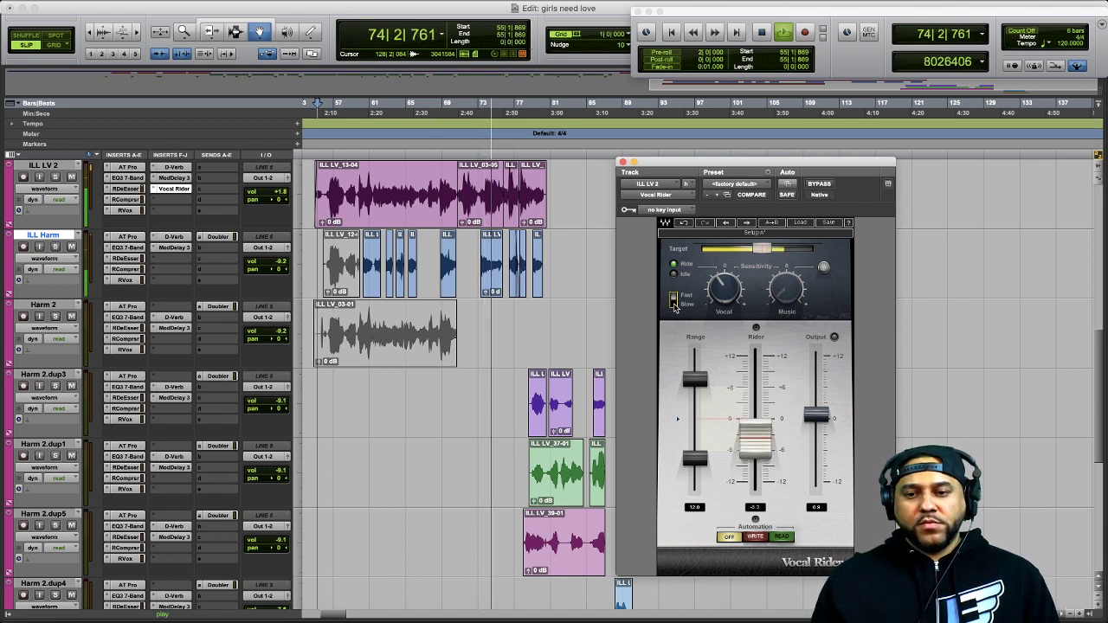
Stop playback so the counter returns to 55|1|869.
key("space")
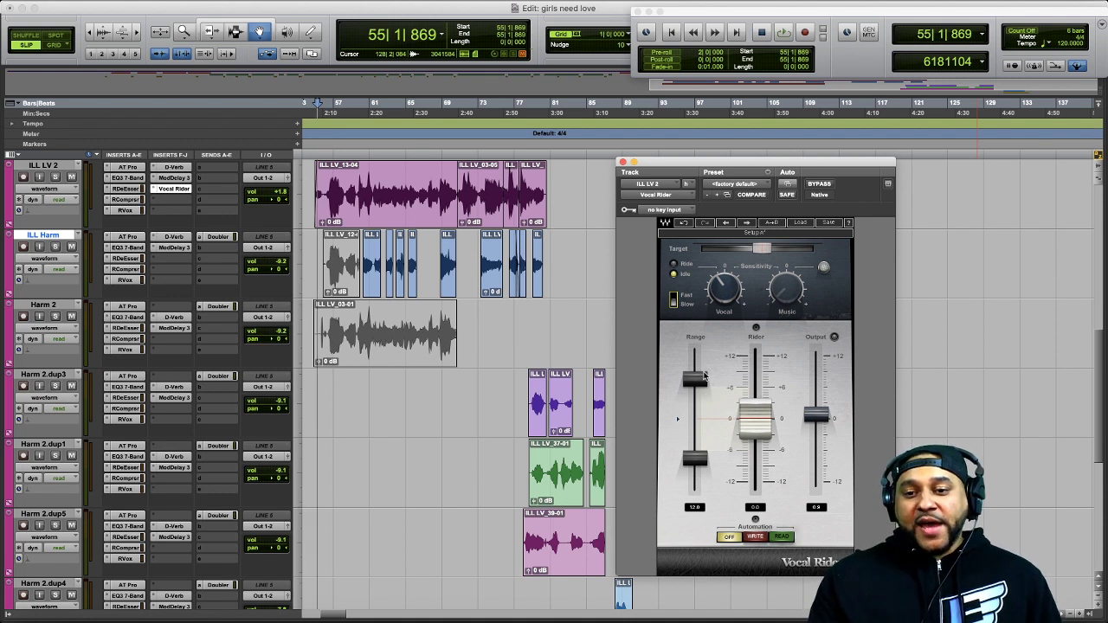
Raise the lower and lower the upper Range limits, then audition the vocal from bar 55.
left_click(695, 457)
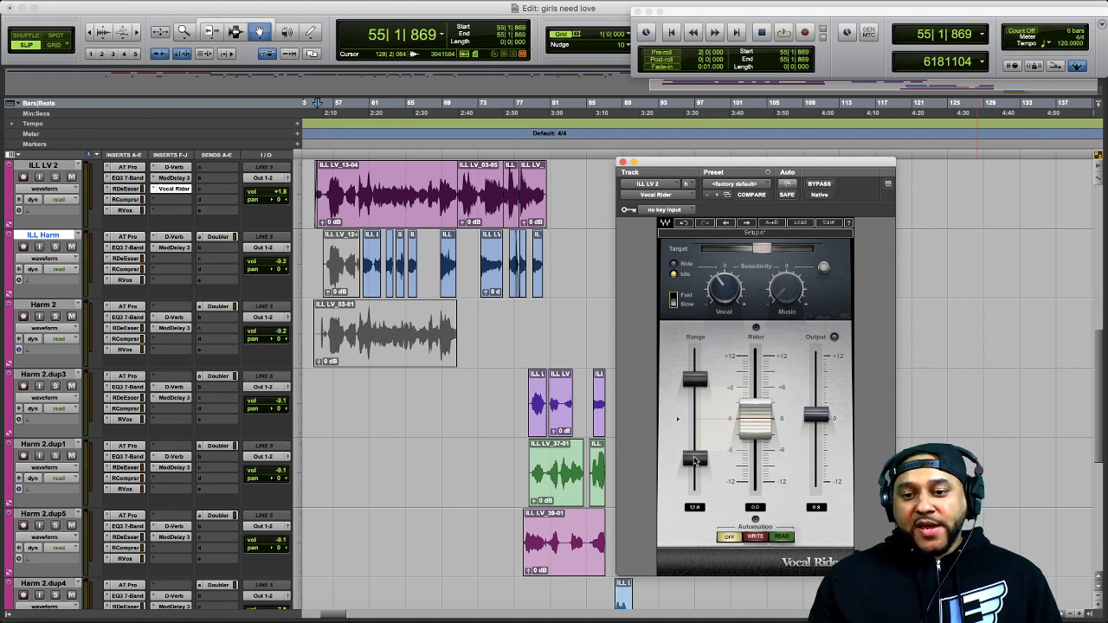
left_click_drag(695, 458, 695, 446)
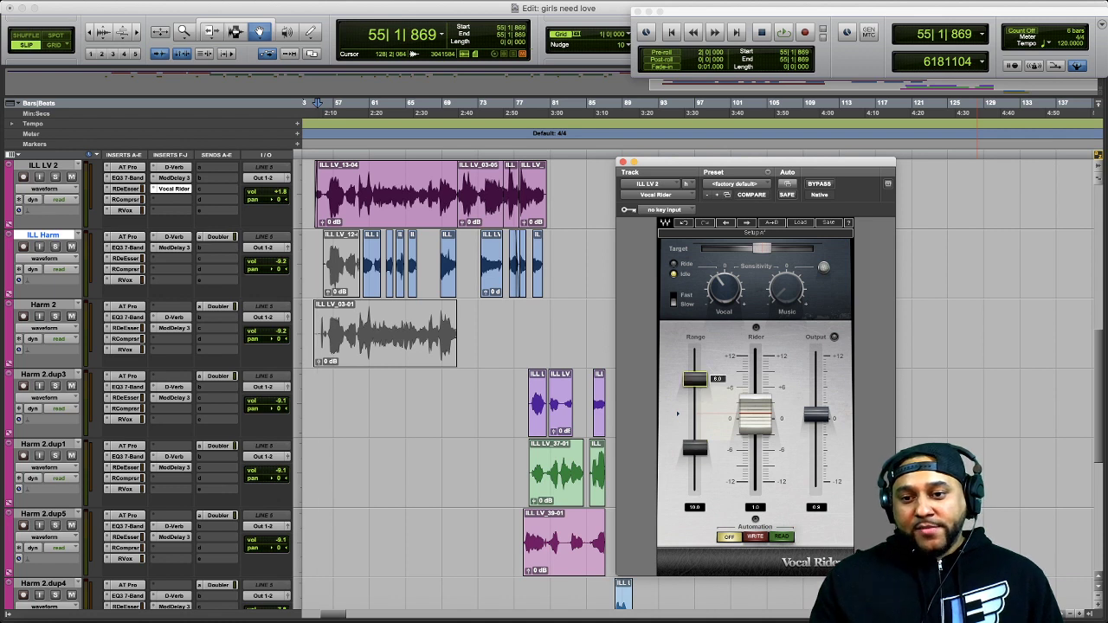
left_click_drag(695, 379, 695, 381)
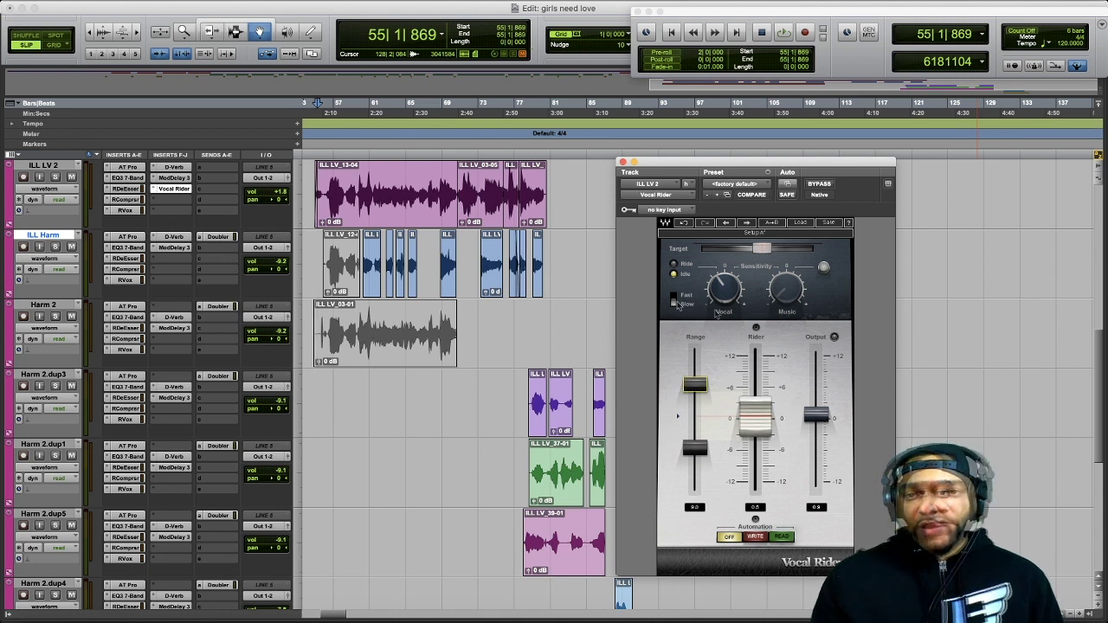
key("space")
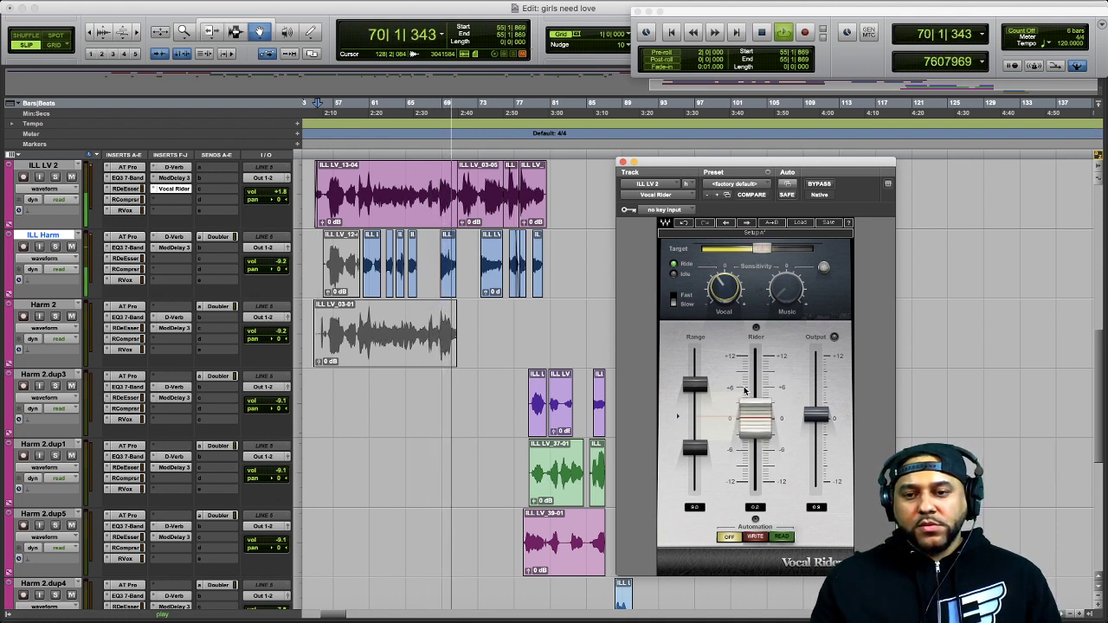
key("space")
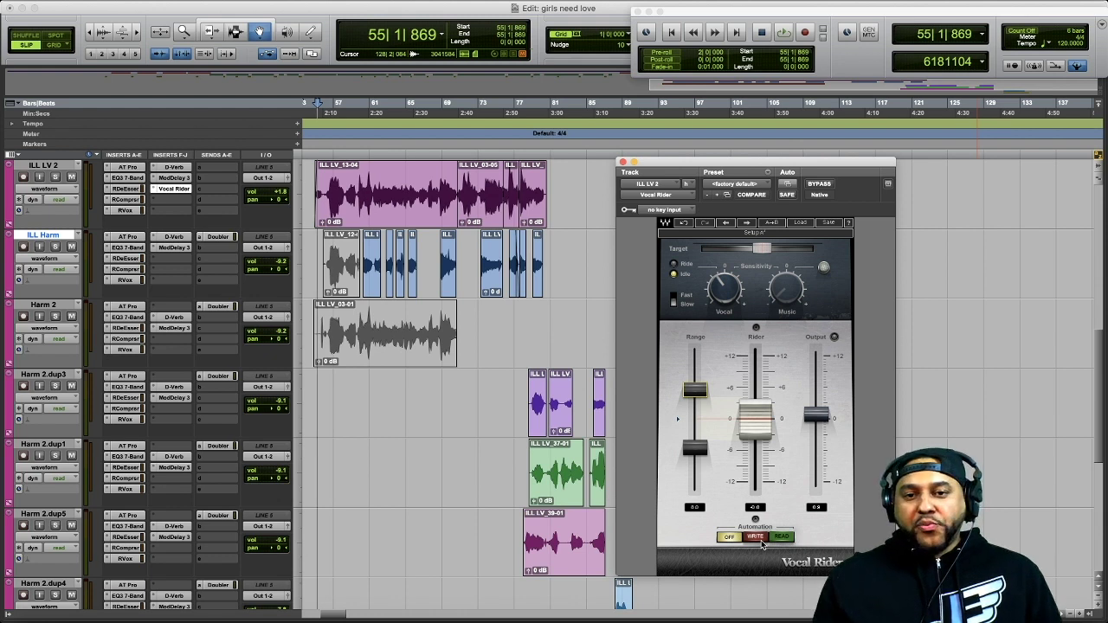
Set Vocal Rider to WRITE and add Rider Fader to the plug-in's automated parameters.
left_click(755, 537)
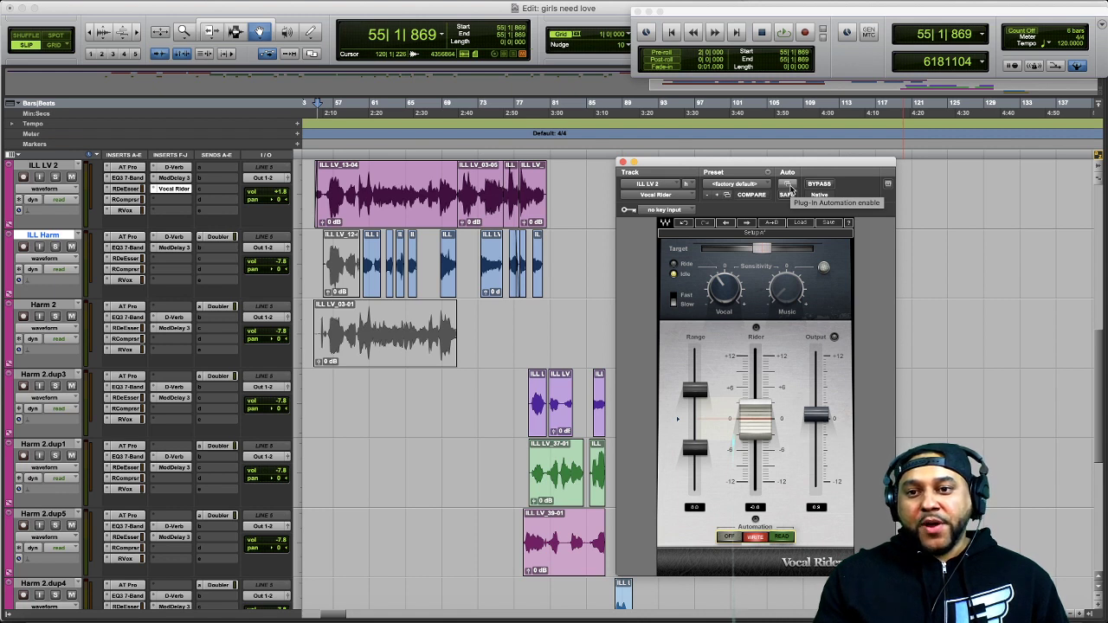
left_click(789, 188)
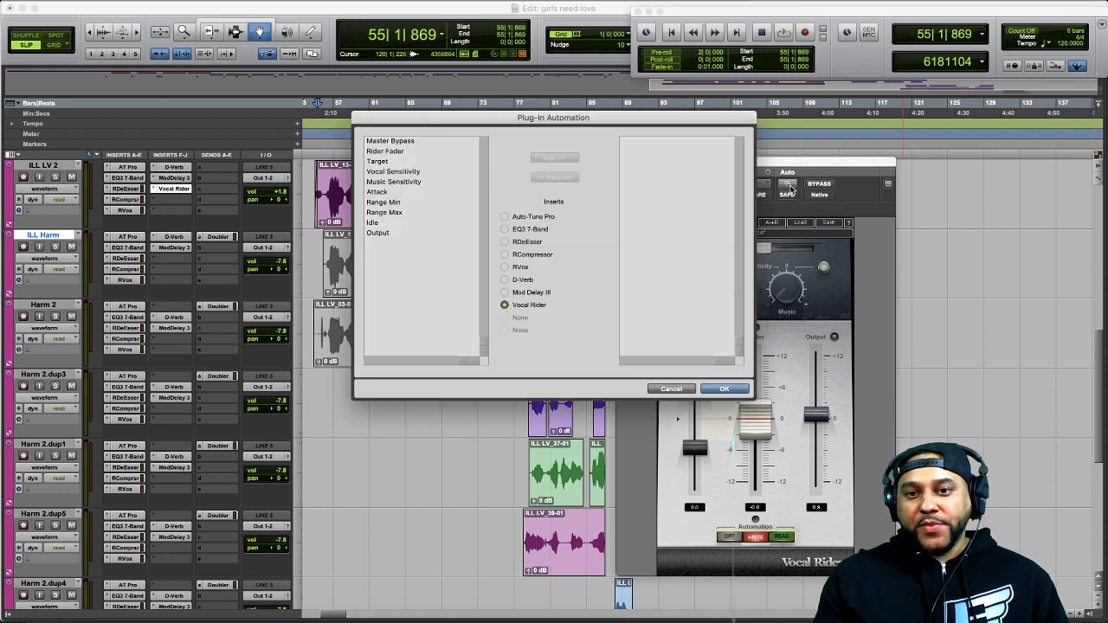
left_click(390, 151)
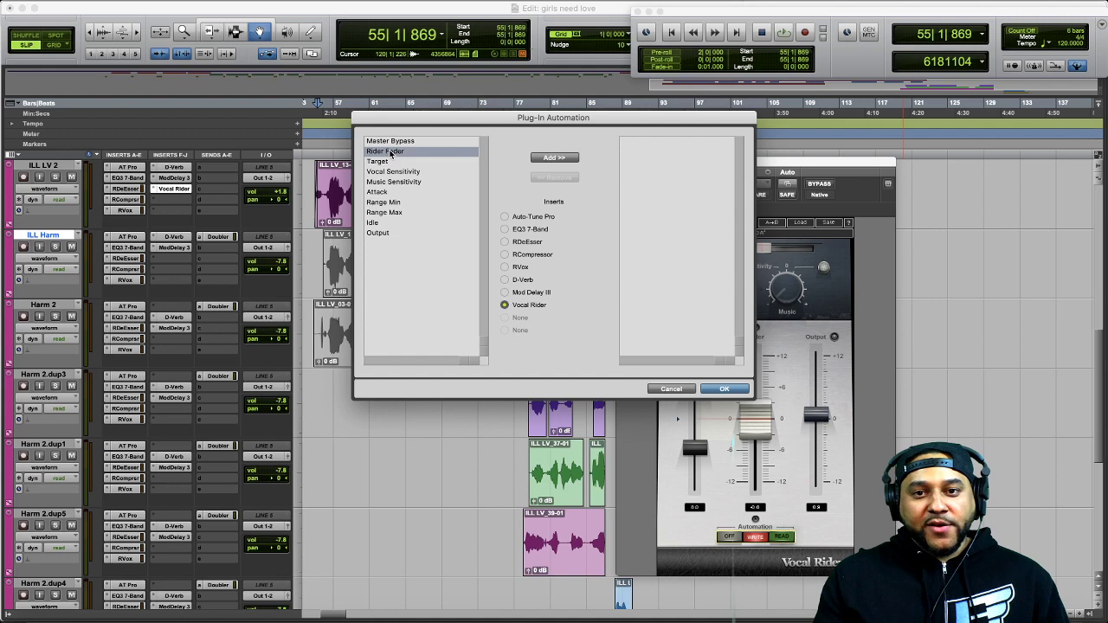
left_click(554, 158)
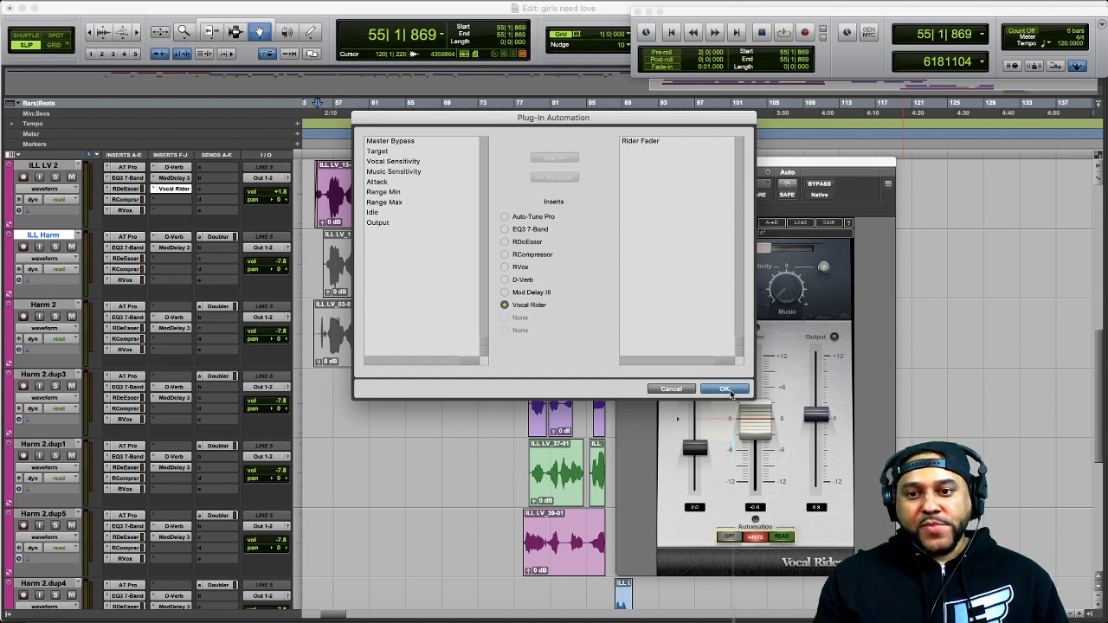
left_click(725, 390)
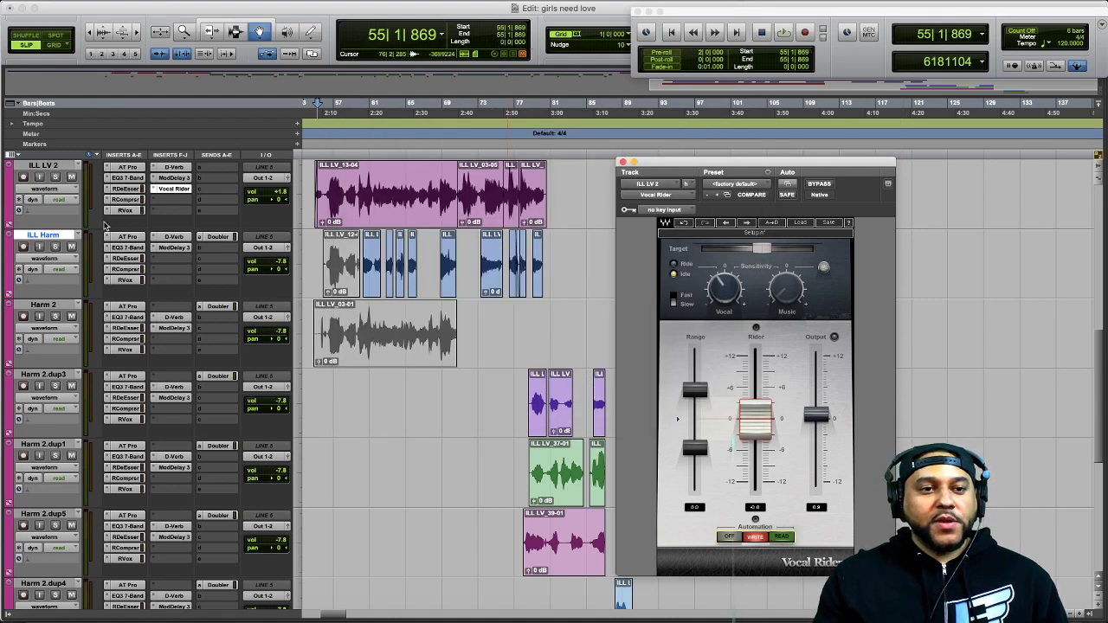
Show the Rider Fader automation lane on ILL LV 2 and switch the track to write mode.
left_click(71, 190)
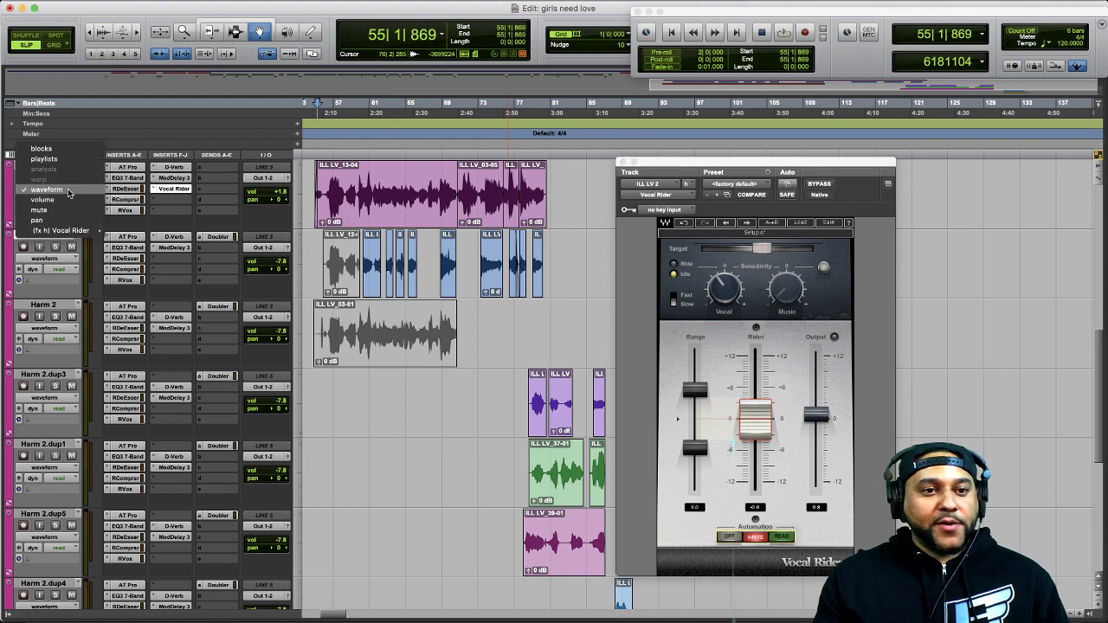
mouse_move(66, 230)
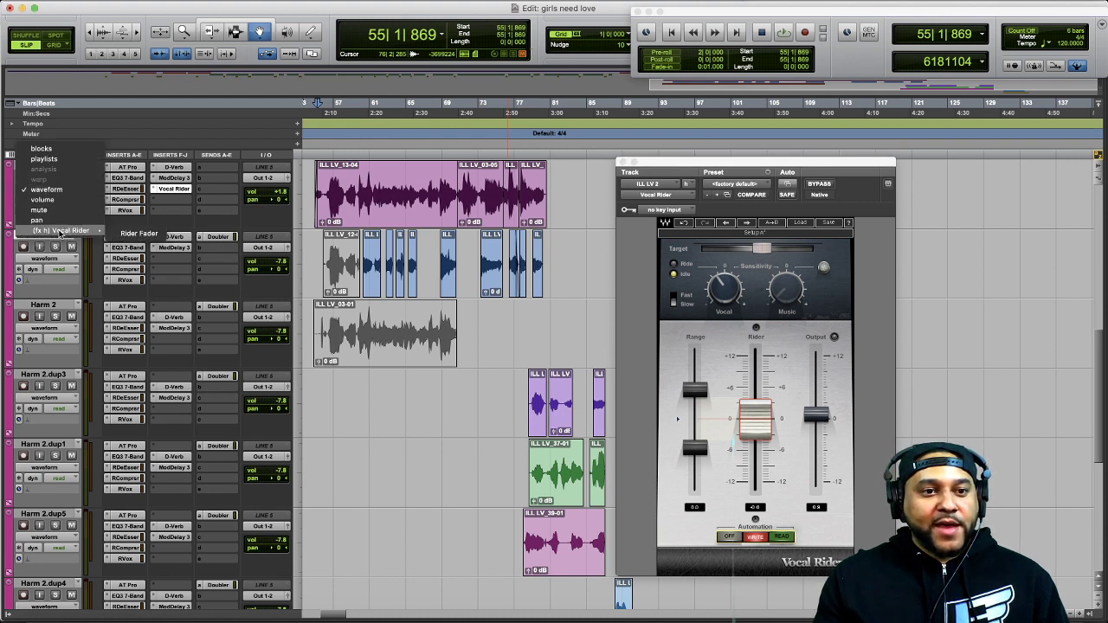
left_click(137, 234)
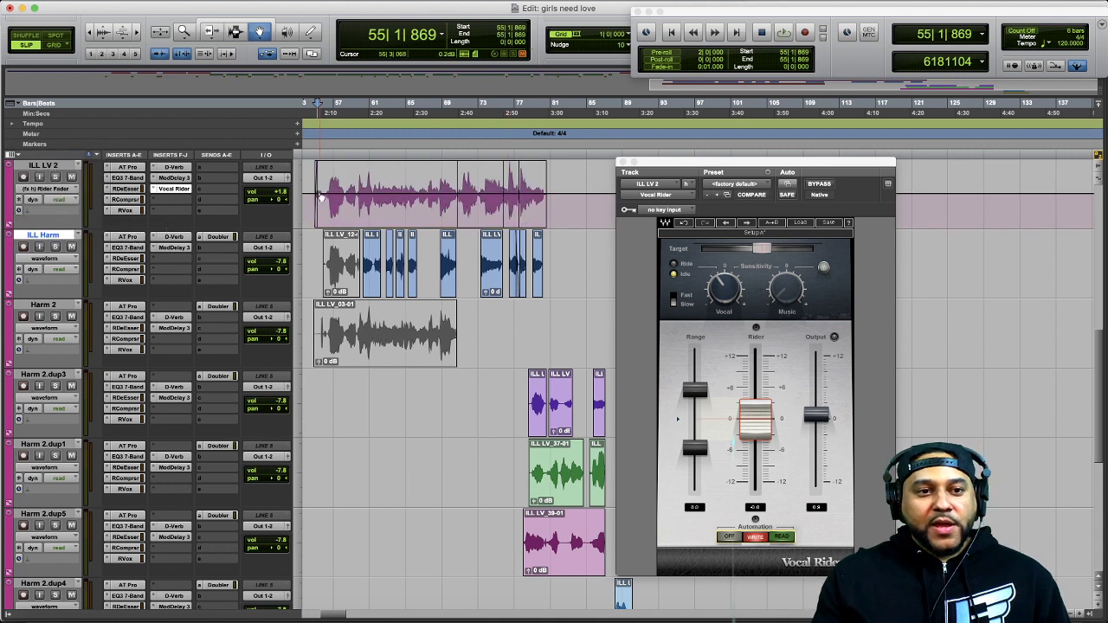
left_click(60, 200)
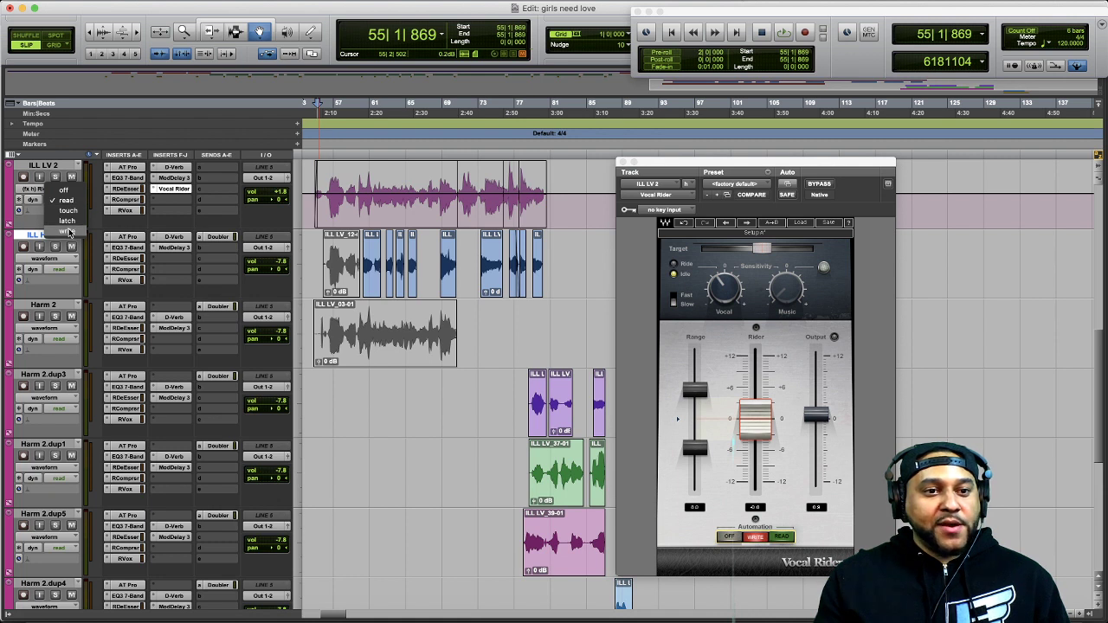
left_click(69, 231)
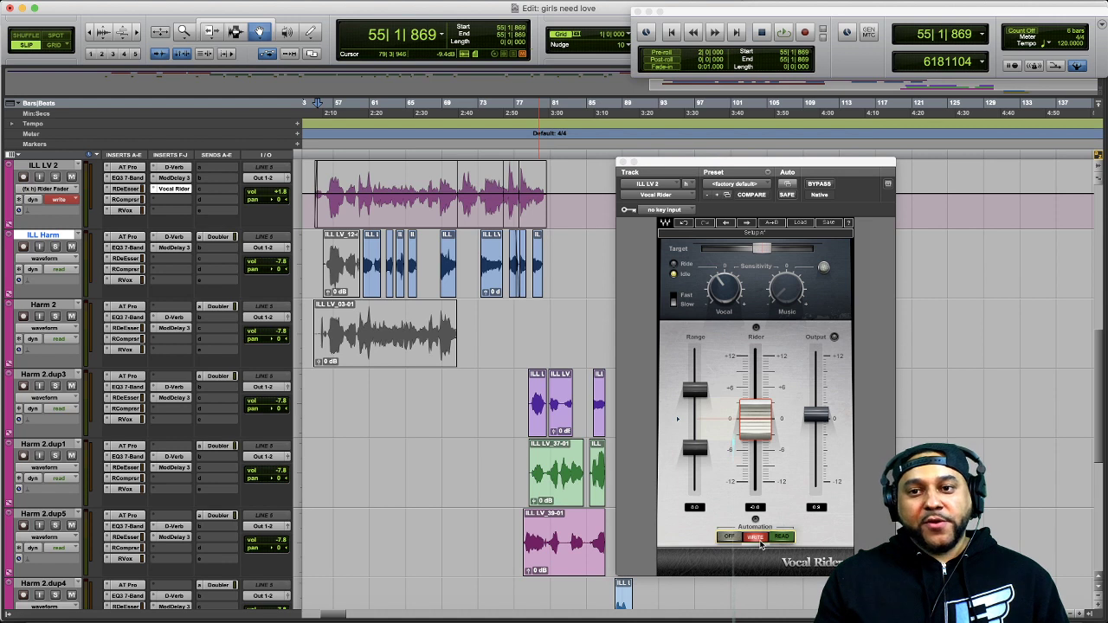
Play the ILL LV 2 vocal passage so Vocal Rider writes Rider Fader automation, then stop.
left_click(784, 37)
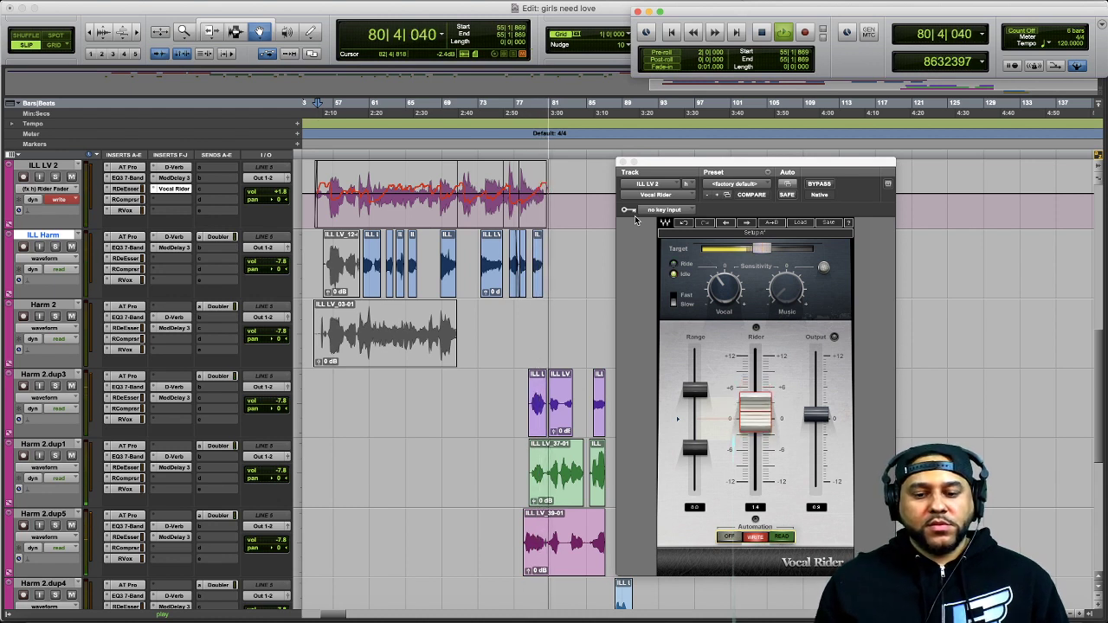
key("space")
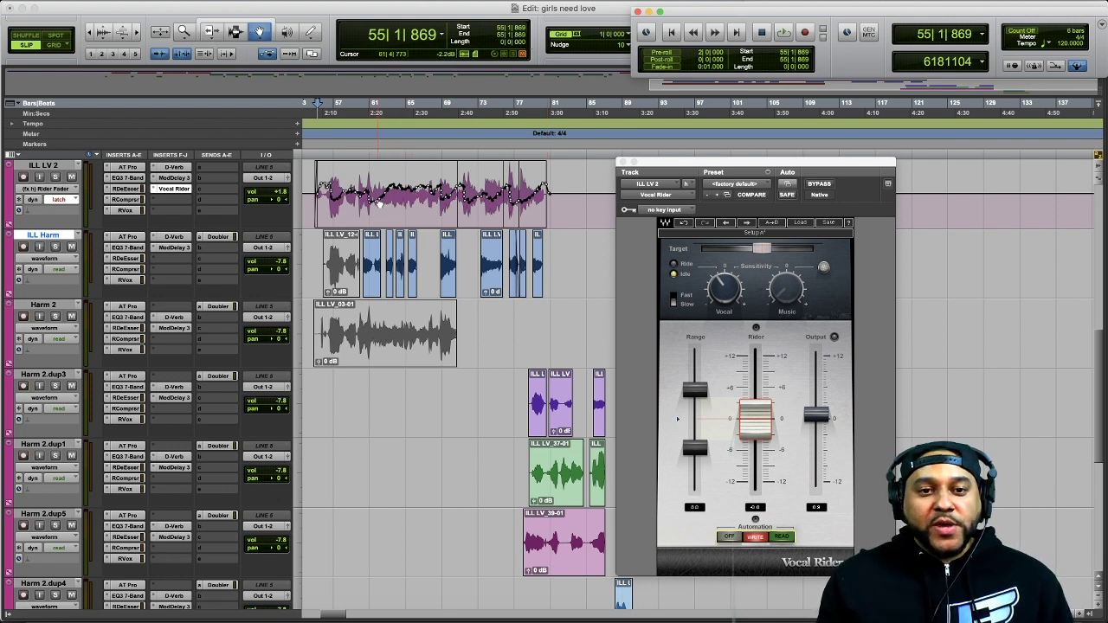
Zoom into bars 62–67 on the ILL LV 2 track.
left_click(312, 34)
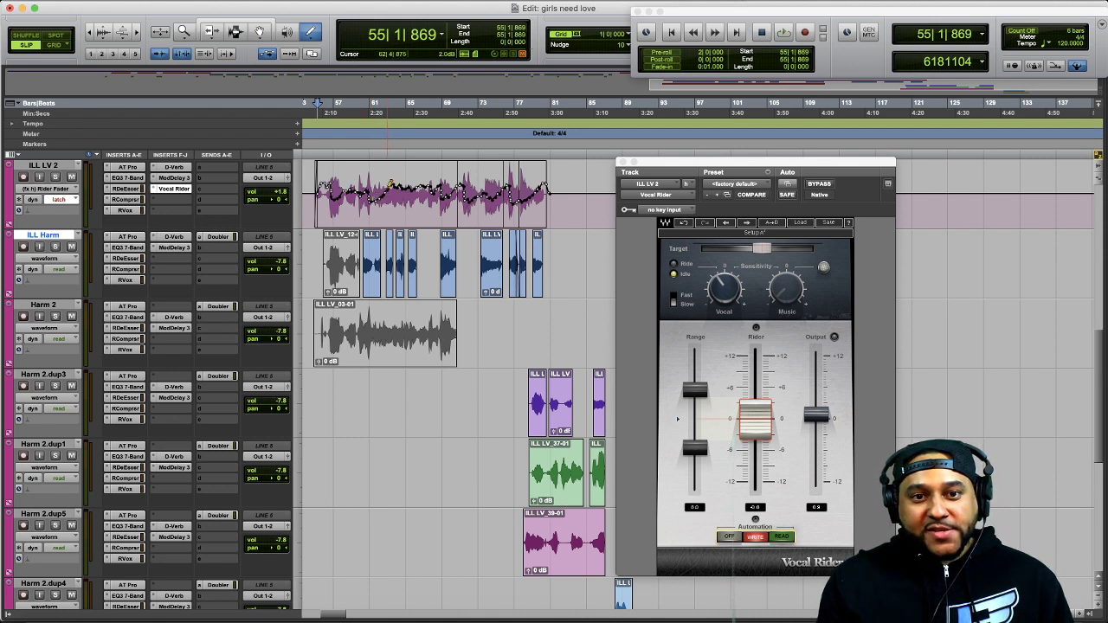
left_click(186, 33)
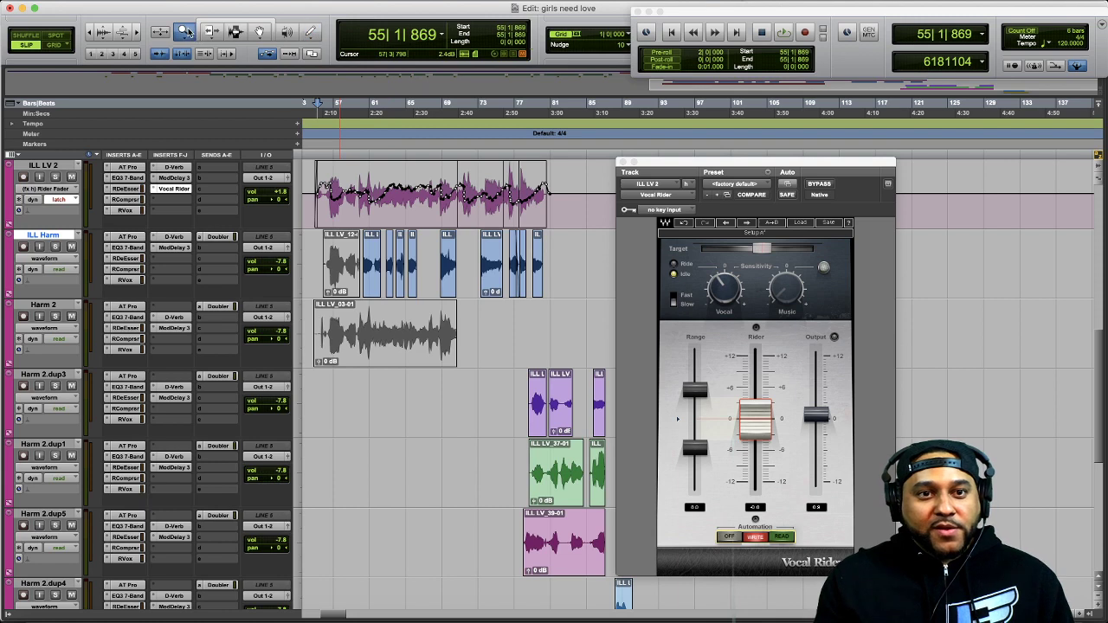
left_click_drag(380, 179, 432, 195)
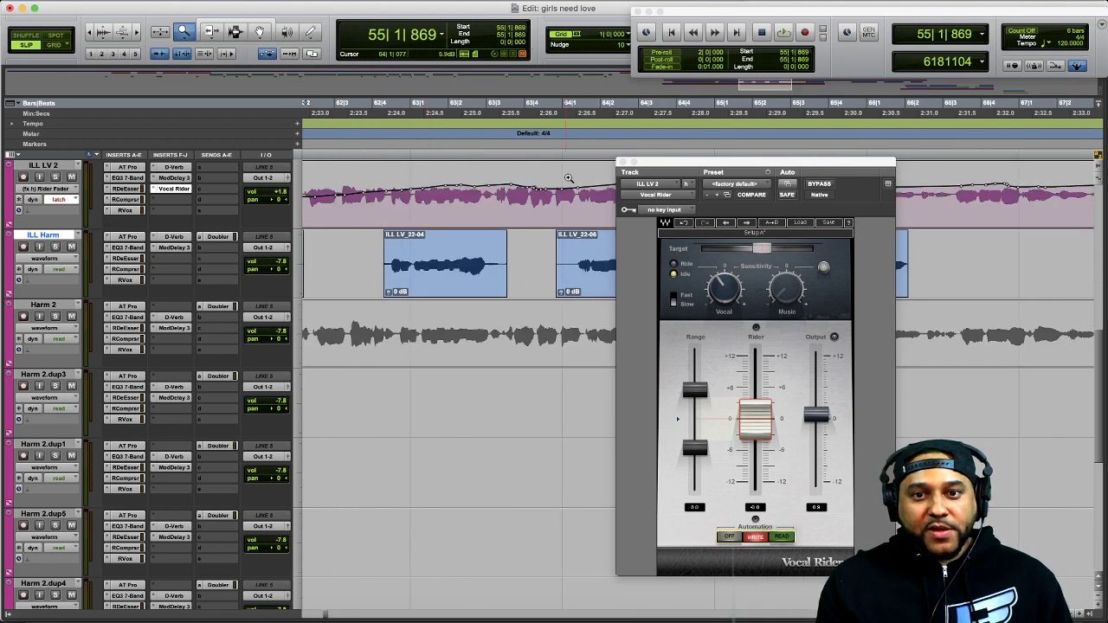
Redraw part of the Rider Fader automation line with the Pencil, keeping the Vocal Rider window clear.
left_click_drag(656, 165, 718, 248)
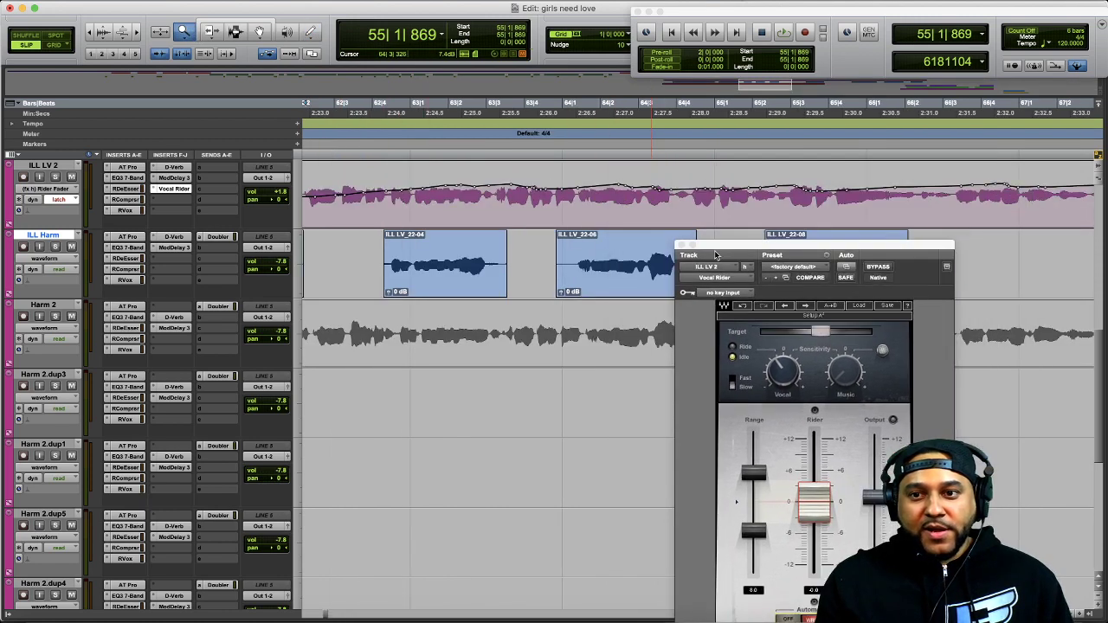
left_click(310, 32)
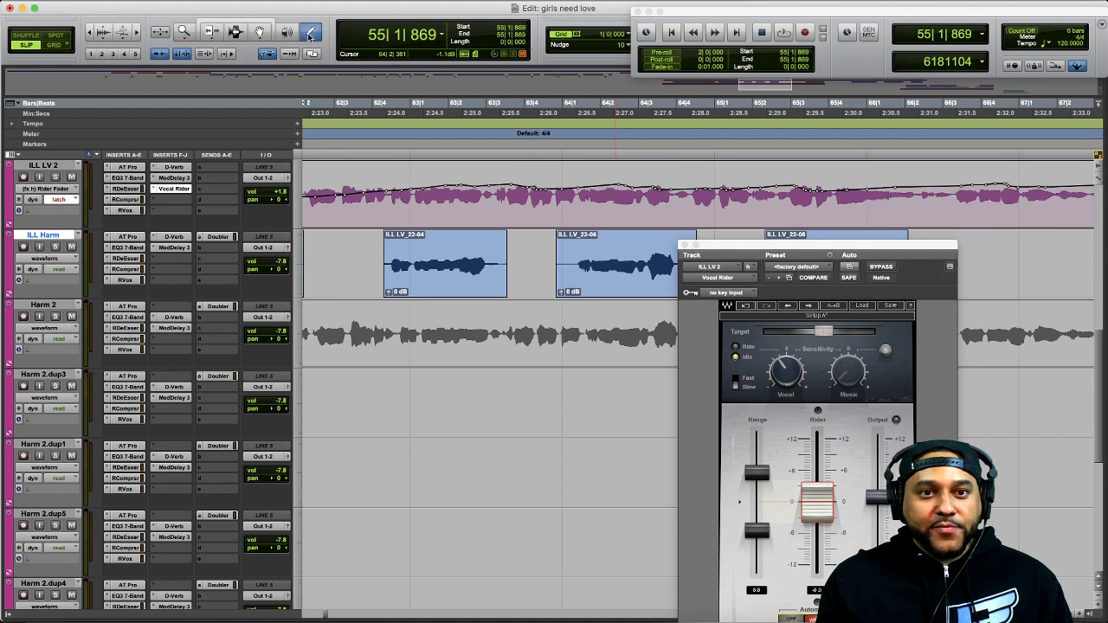
left_click_drag(426, 184, 555, 188)
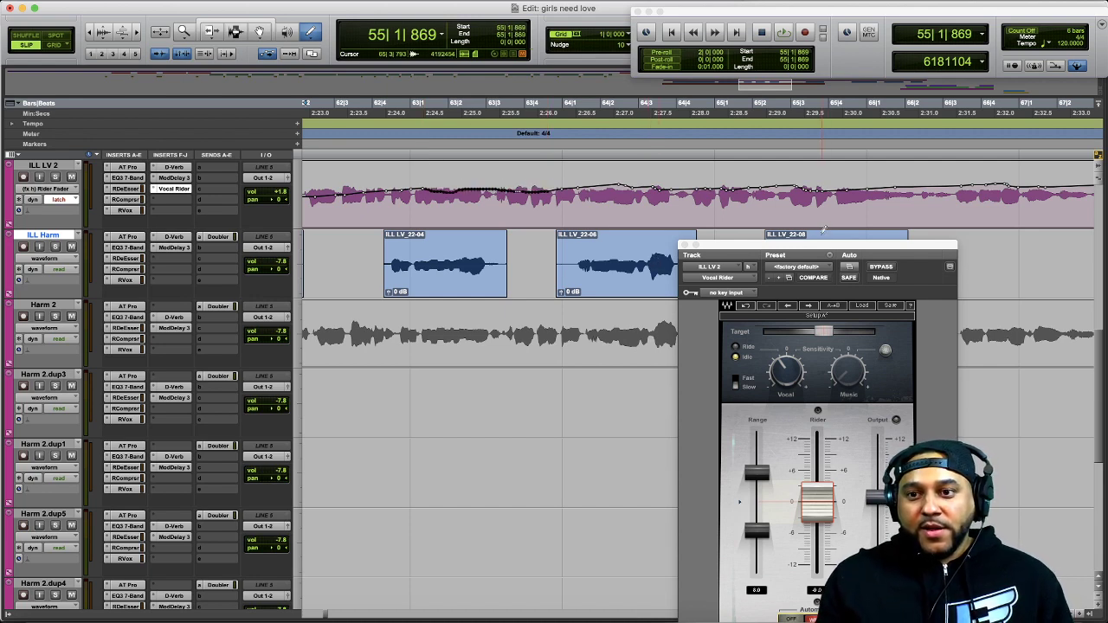
left_click_drag(819, 247, 784, 149)
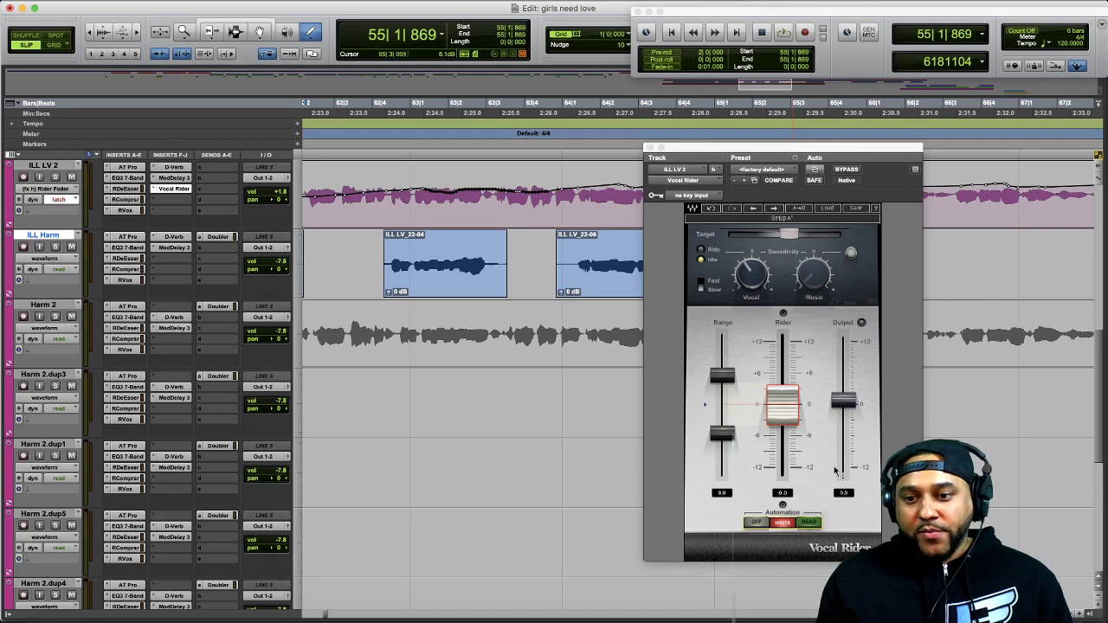
Set Vocal Rider and ILL LV 2 automation to Read, then zoom out to show bars 49–129.
left_click(807, 524)
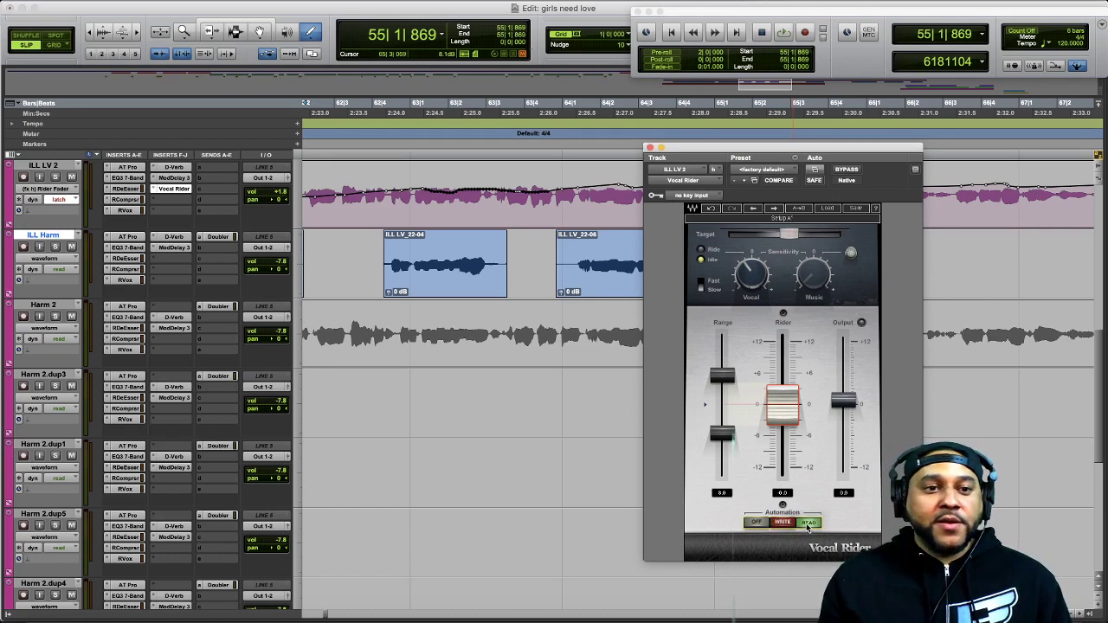
left_click(59, 199)
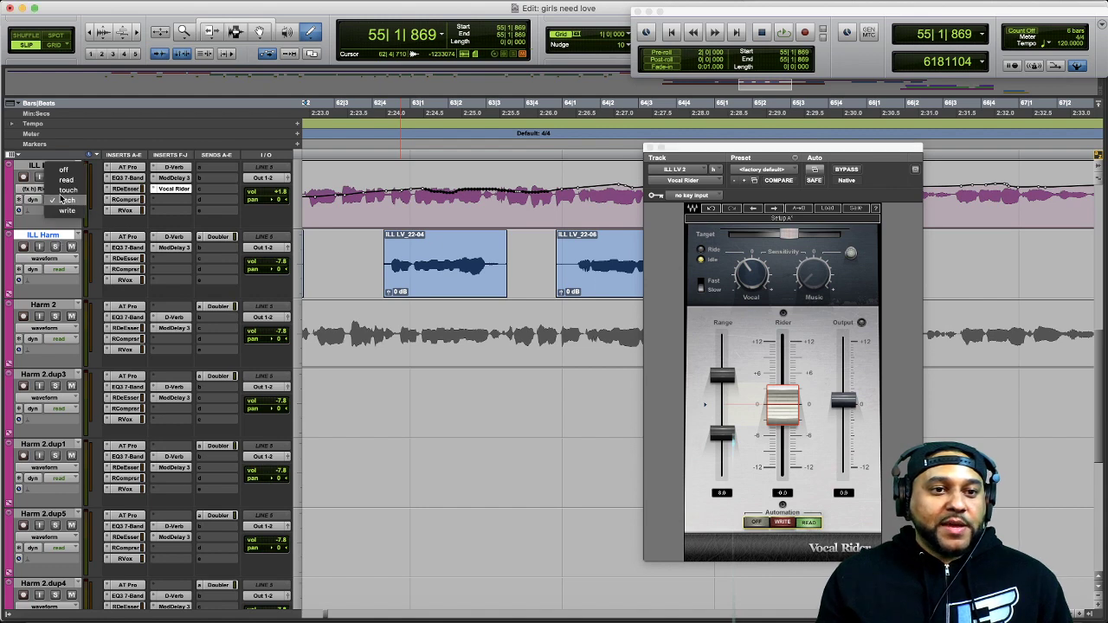
left_click(67, 182)
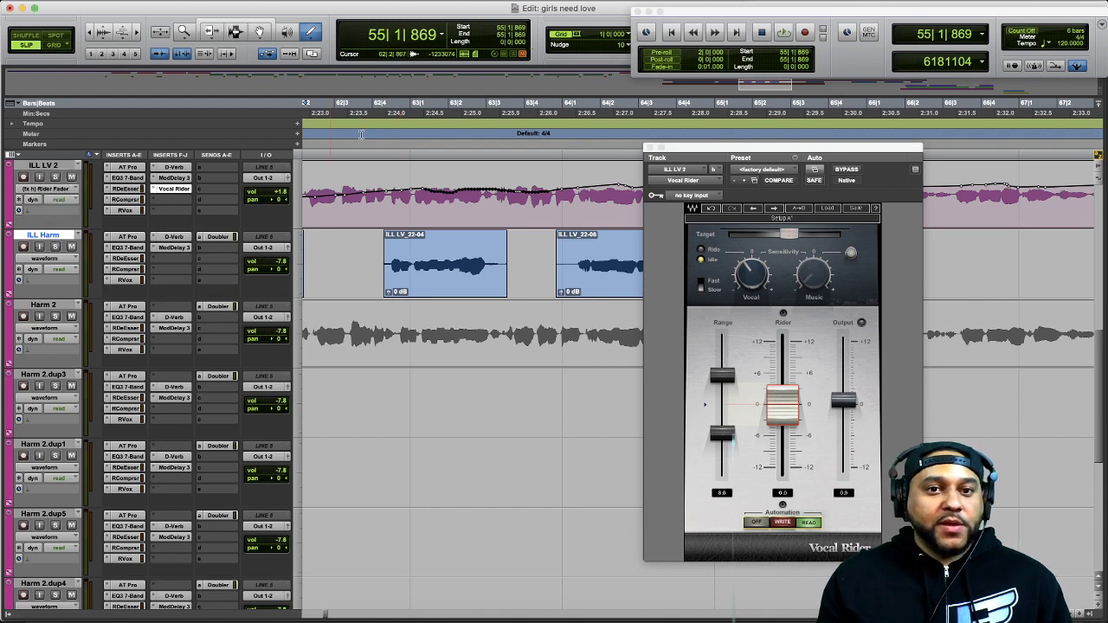
left_click(91, 34)
left_click(91, 34)
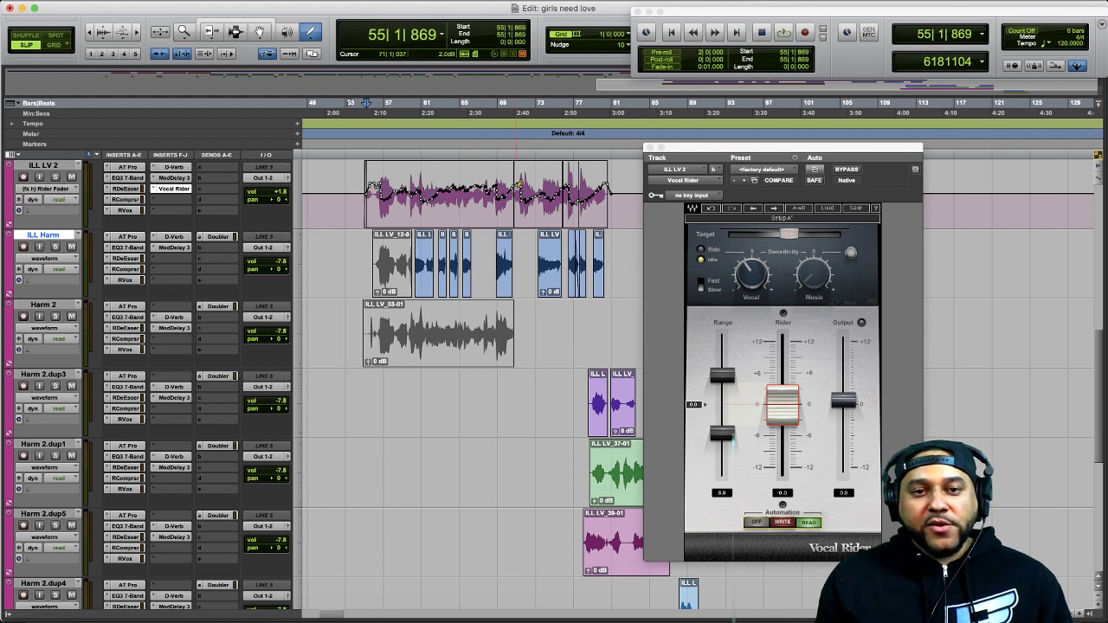
left_click(781, 33)
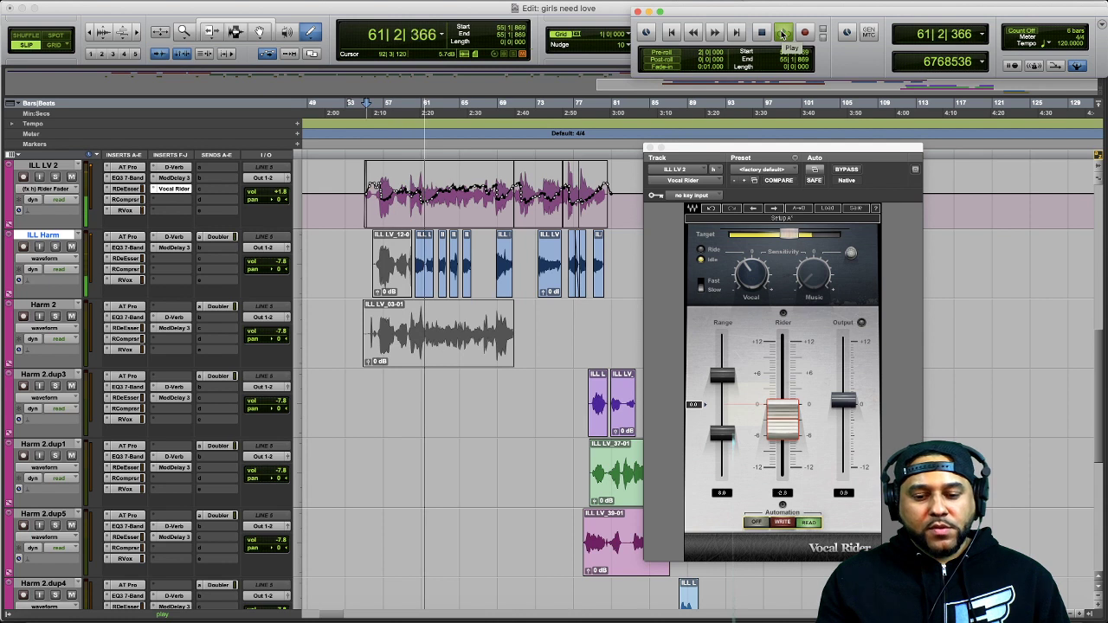
left_click(781, 33)
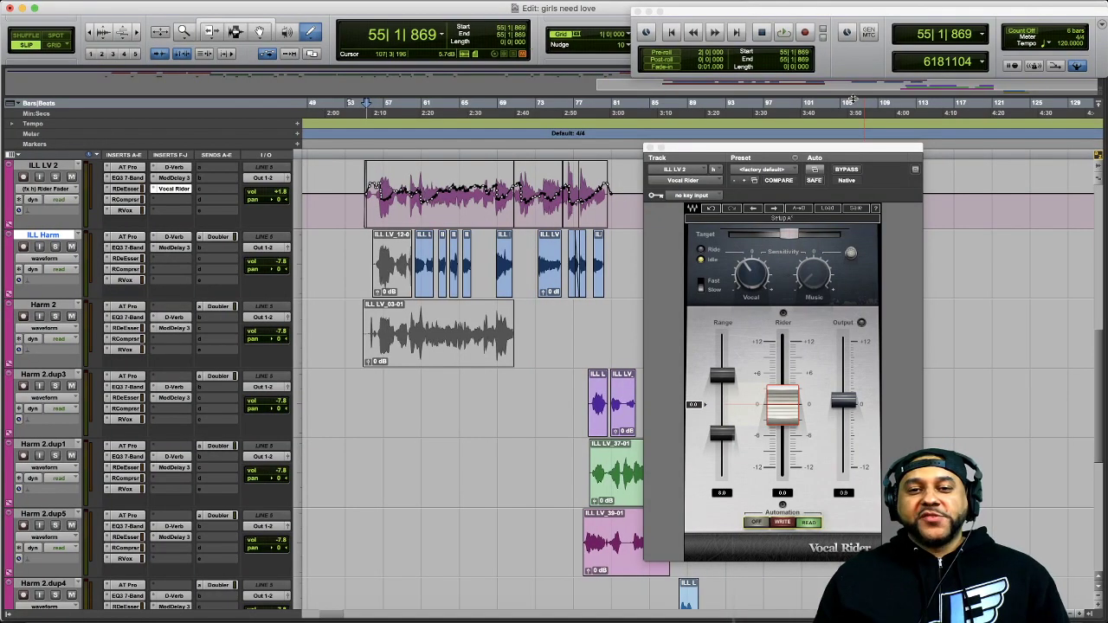